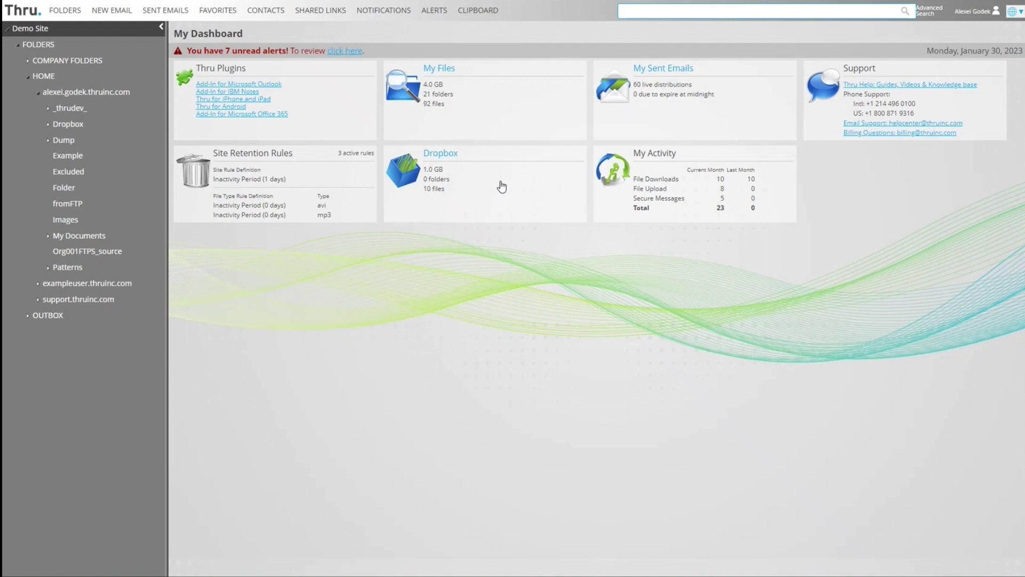
Open Administration from the account menu and calculate current total storage (6.1 GB)
{"action": "left_click", "coordinate": [977, 11]}
{"action": "left_click", "coordinate": [984, 20]}
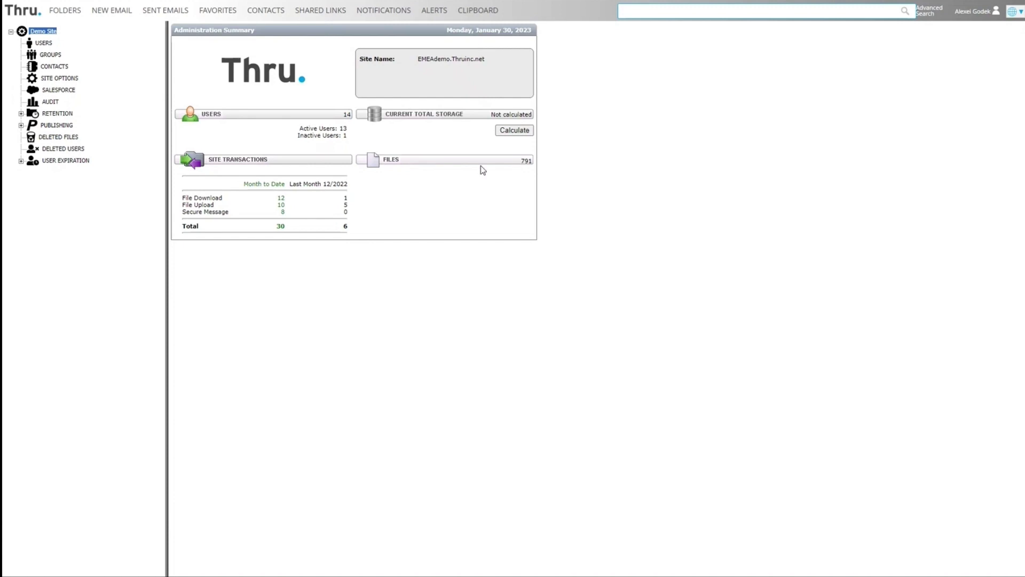
{"action": "left_click", "coordinate": [521, 133]}
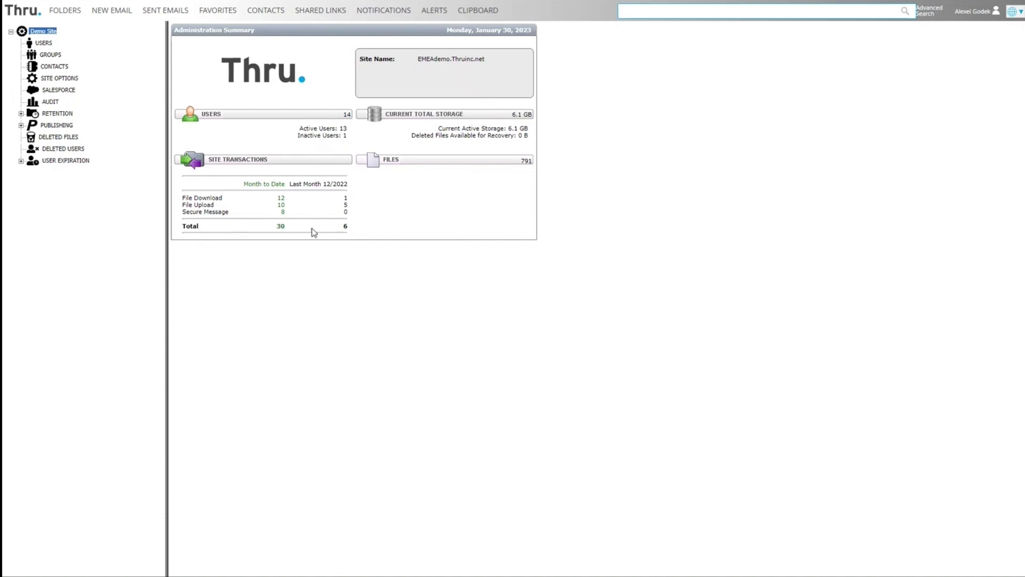
Open the Users list, select an administrator's row, and check their file count and storage
{"action": "left_click", "coordinate": [44, 42]}
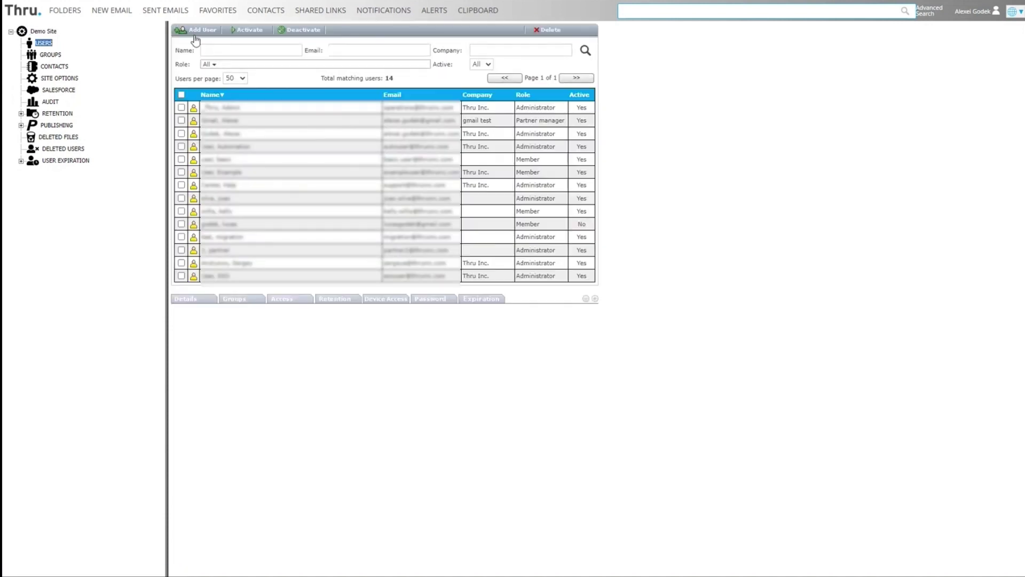
{"action": "left_click", "coordinate": [191, 33]}
{"action": "left_click", "coordinate": [228, 202]}
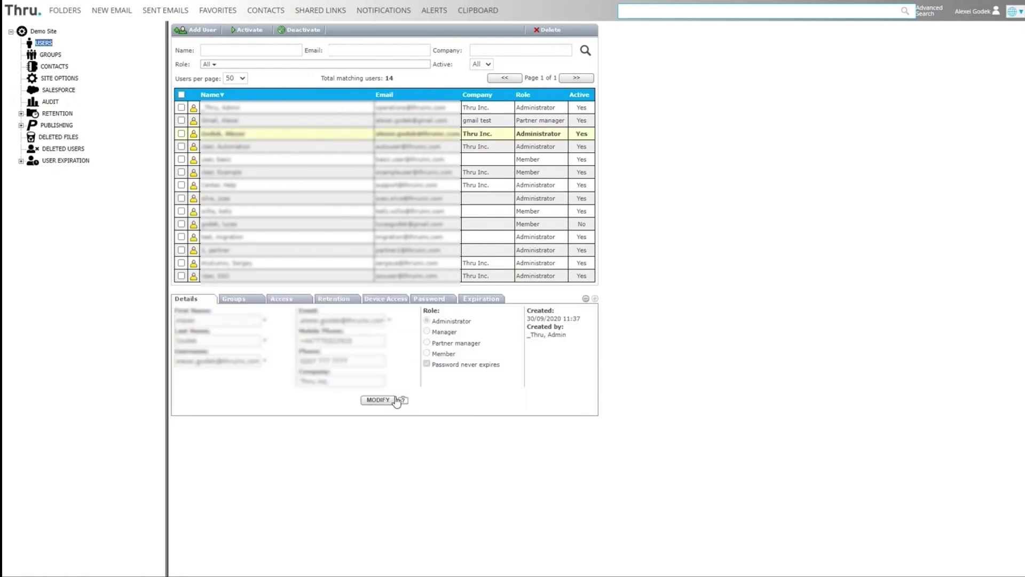
{"action": "left_click", "coordinate": [386, 400]}
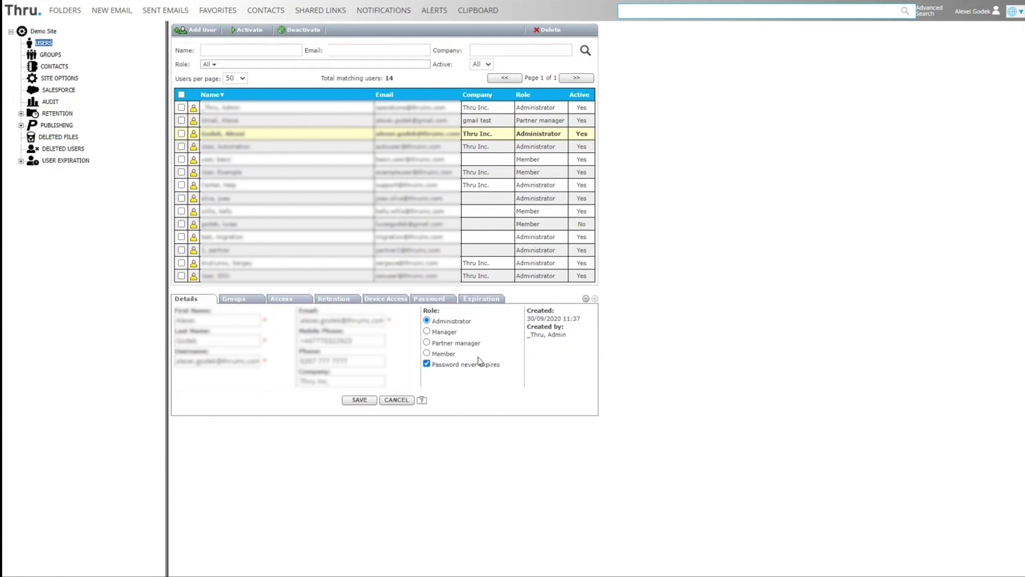
{"action": "left_click", "coordinate": [421, 401]}
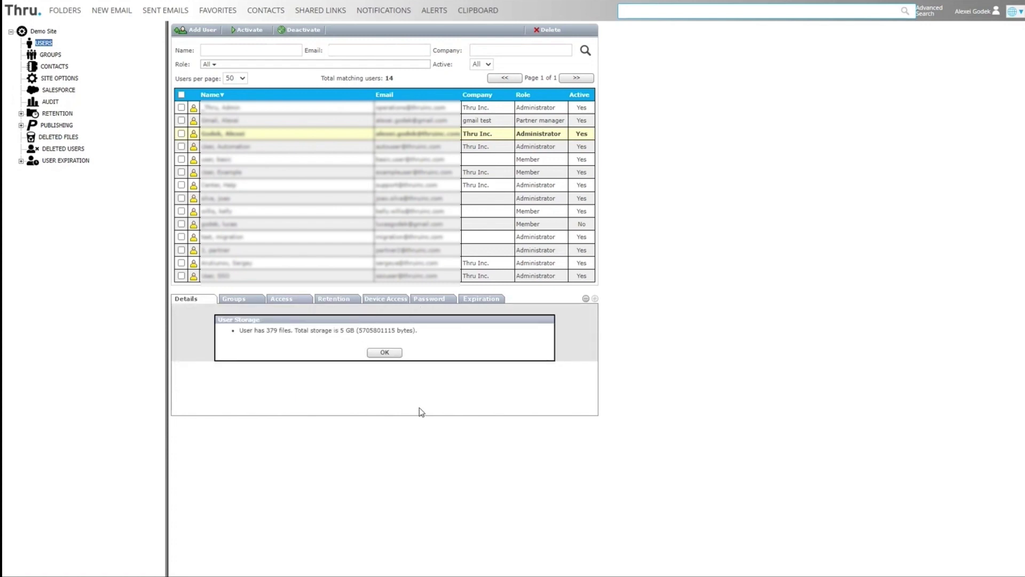
{"action": "left_click", "coordinate": [384, 352]}
Review the user's Groups, Retention, Password and Expiration tabs, then return to Details
{"action": "left_click", "coordinate": [235, 298]}
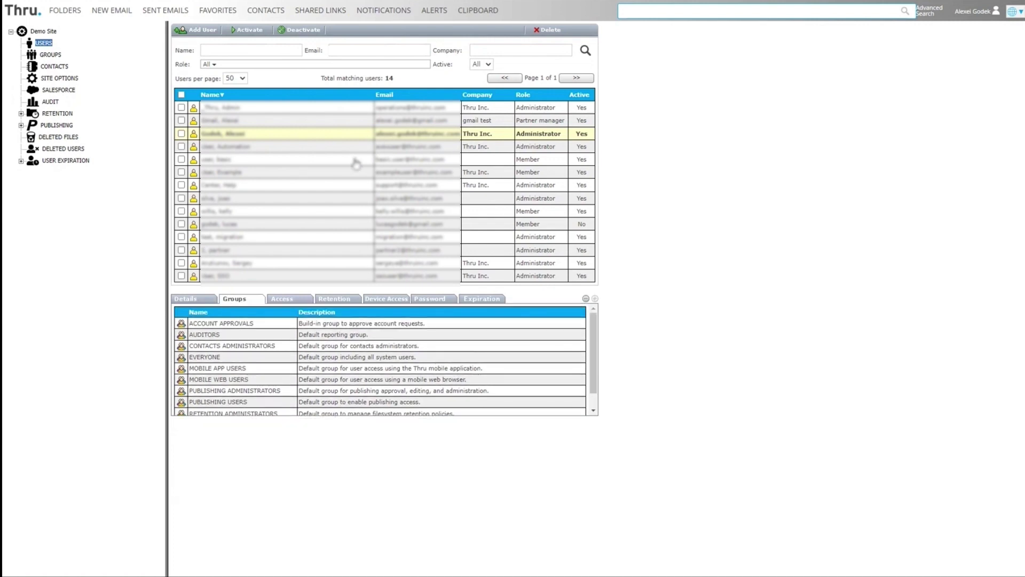
{"action": "scroll", "coordinate": [277, 394], "scroll_direction": "down", "scroll_amount": 1}
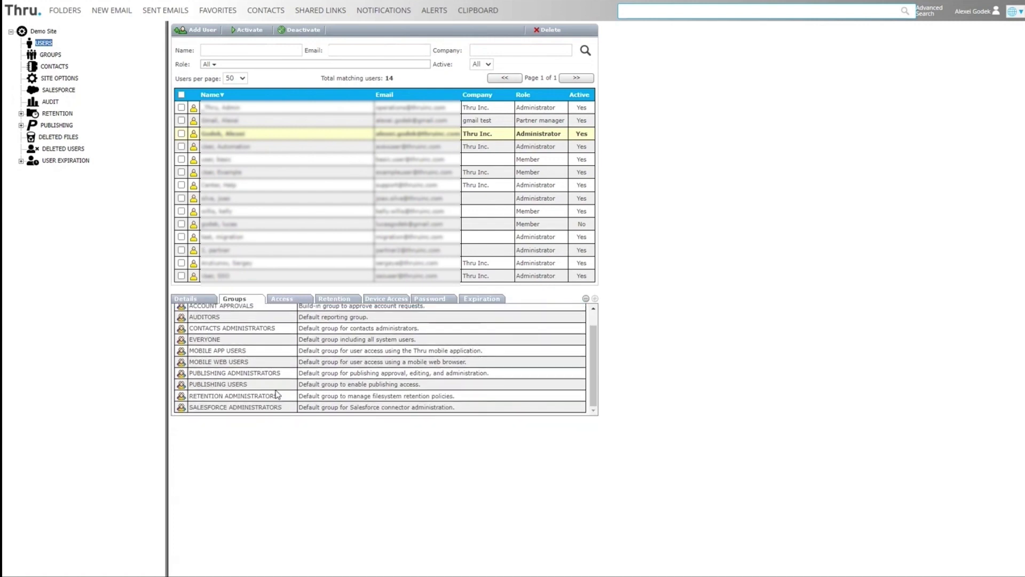
{"action": "left_click", "coordinate": [334, 299]}
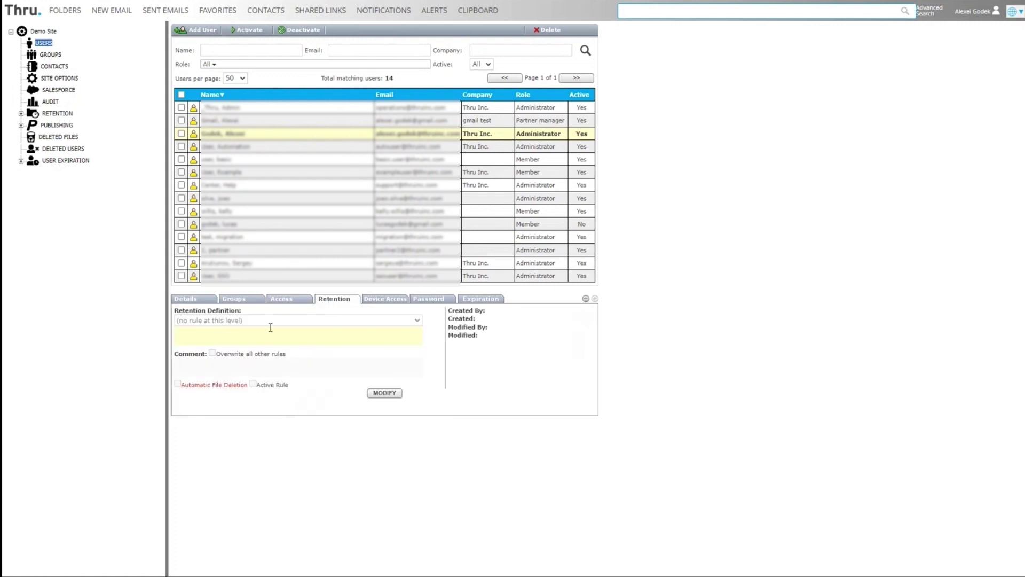
{"action": "left_click", "coordinate": [425, 300]}
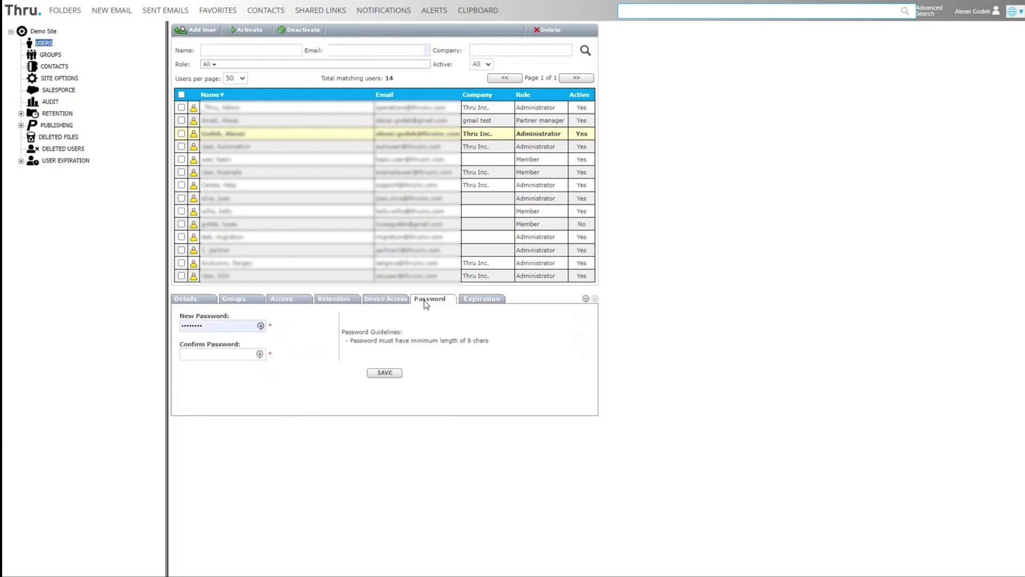
{"action": "left_click", "coordinate": [481, 298]}
{"action": "left_click", "coordinate": [186, 299]}
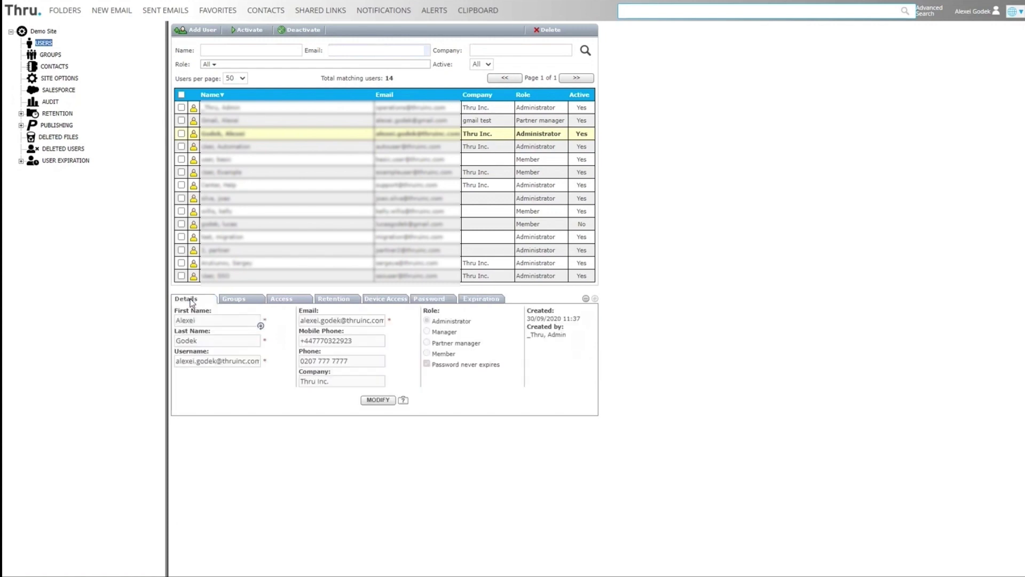
{"action": "left_click", "coordinate": [248, 66]}
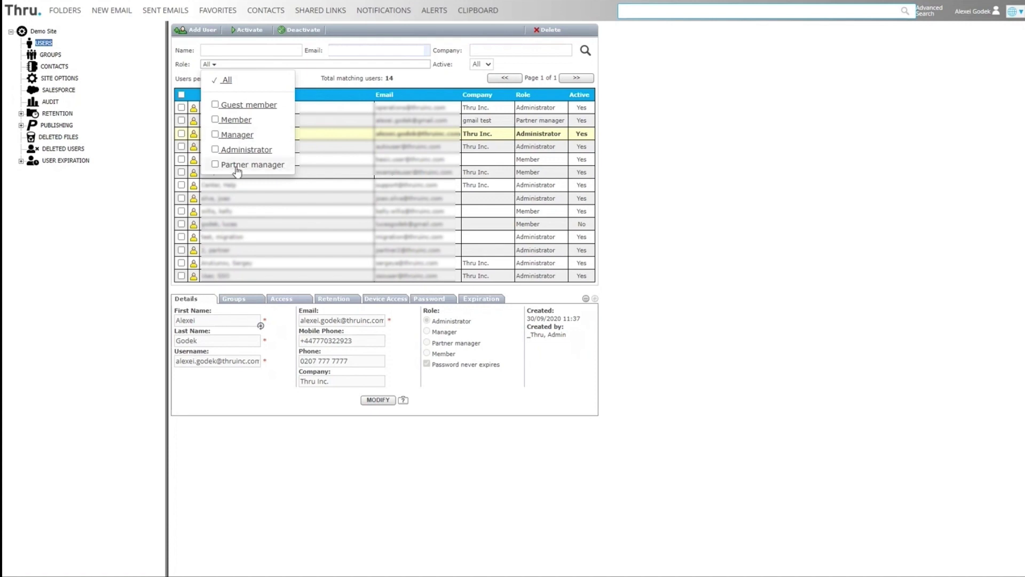
{"action": "left_click", "coordinate": [216, 150]}
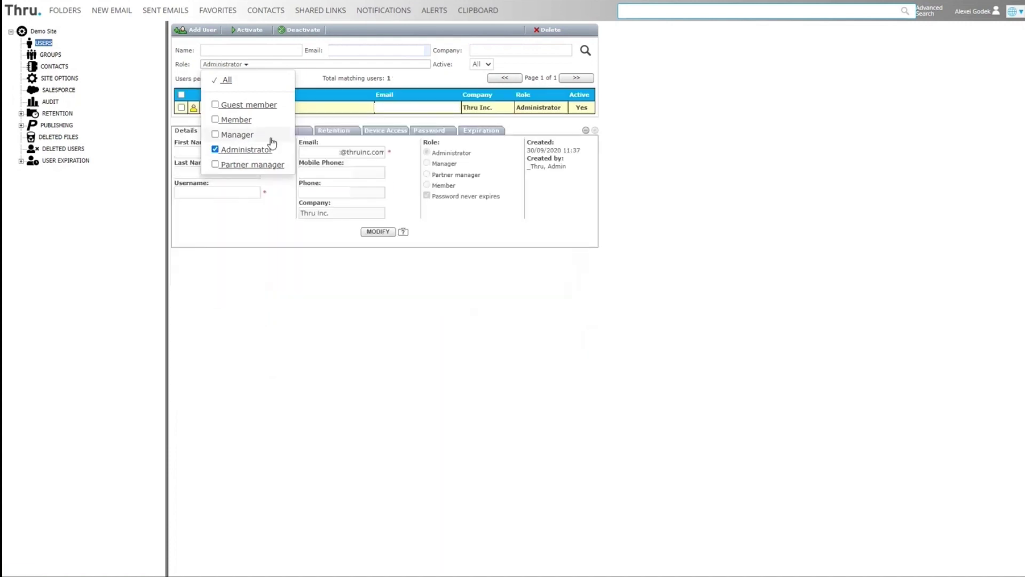
{"action": "left_click", "coordinate": [216, 119]}
{"action": "left_click", "coordinate": [215, 134]}
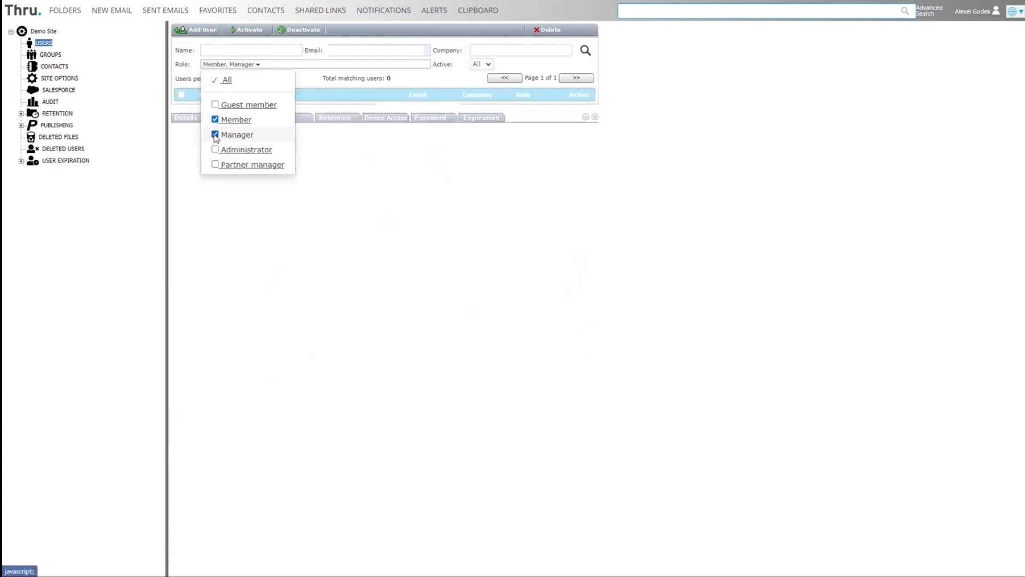
{"action": "left_click", "coordinate": [215, 119]}
{"action": "left_click", "coordinate": [215, 134]}
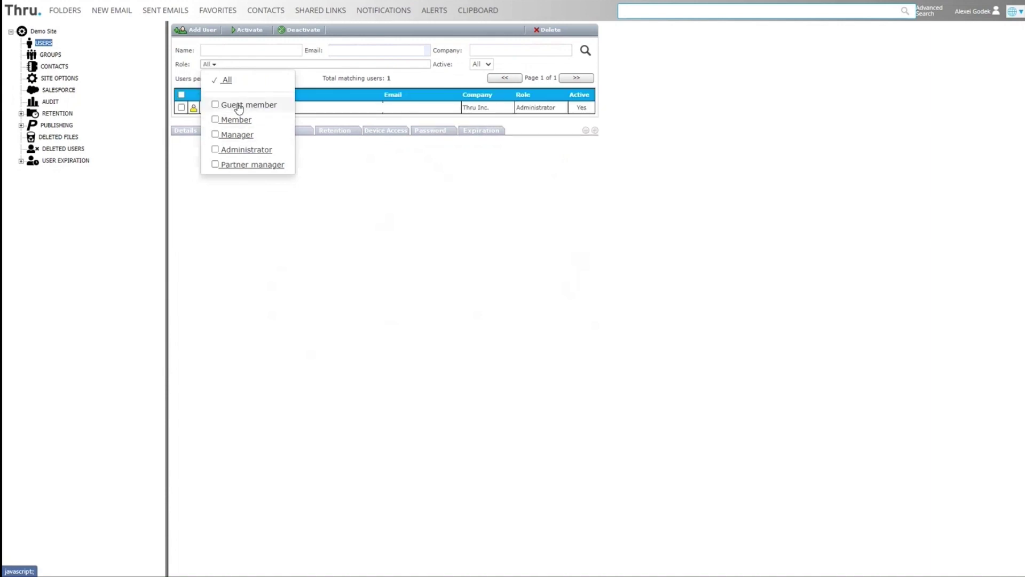
{"action": "left_click", "coordinate": [215, 104]}
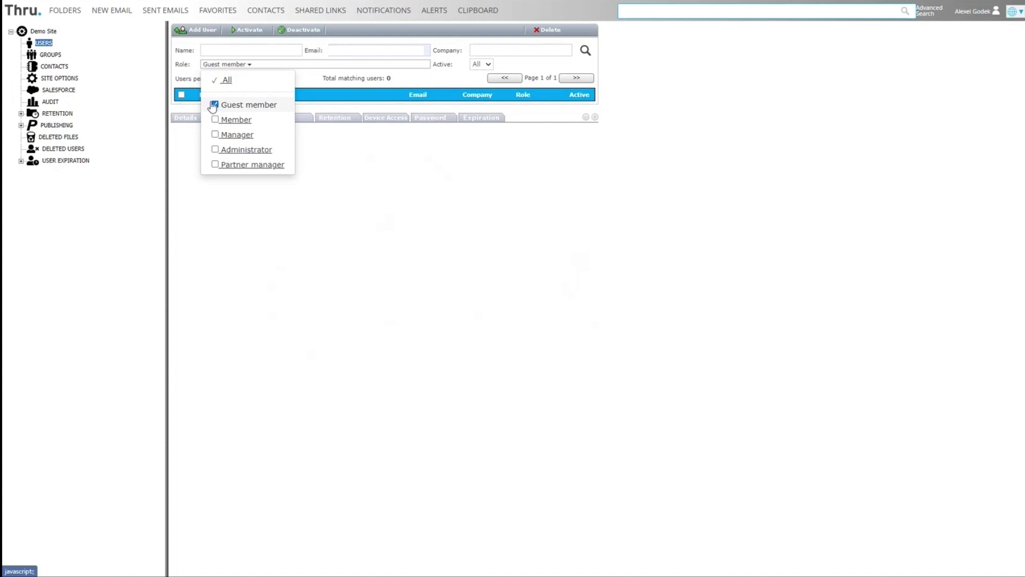
{"action": "left_click", "coordinate": [215, 104]}
{"action": "left_click", "coordinate": [47, 55]}
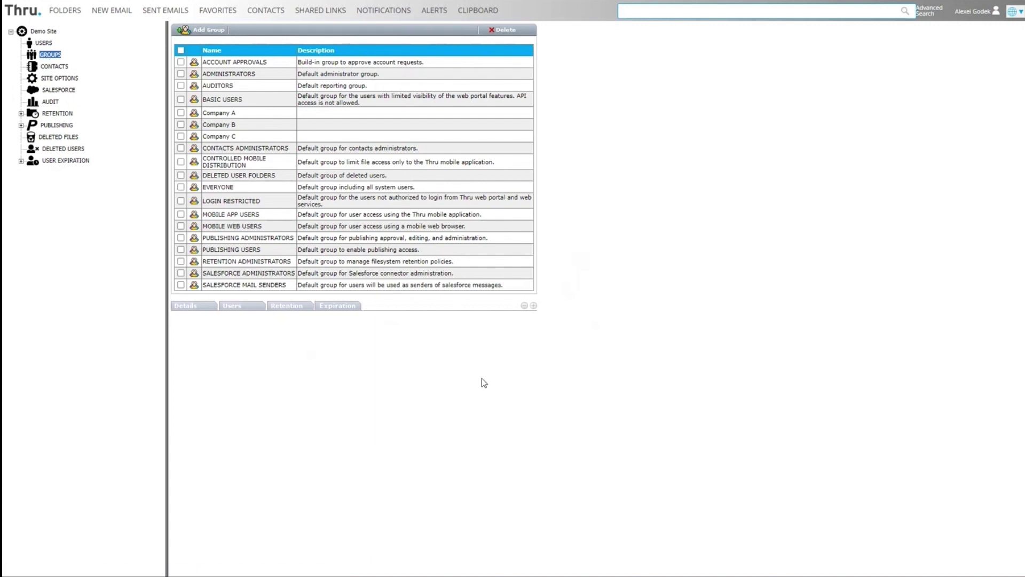
Review the details of the ADMINISTRATORS and AUDITORS groups
{"action": "left_click", "coordinate": [327, 78]}
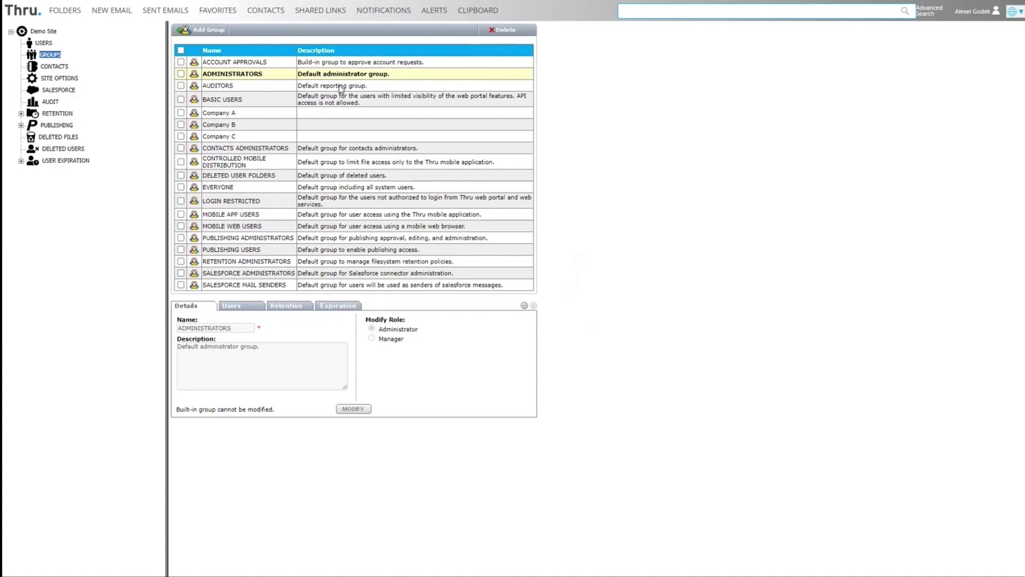
{"action": "left_click", "coordinate": [337, 89]}
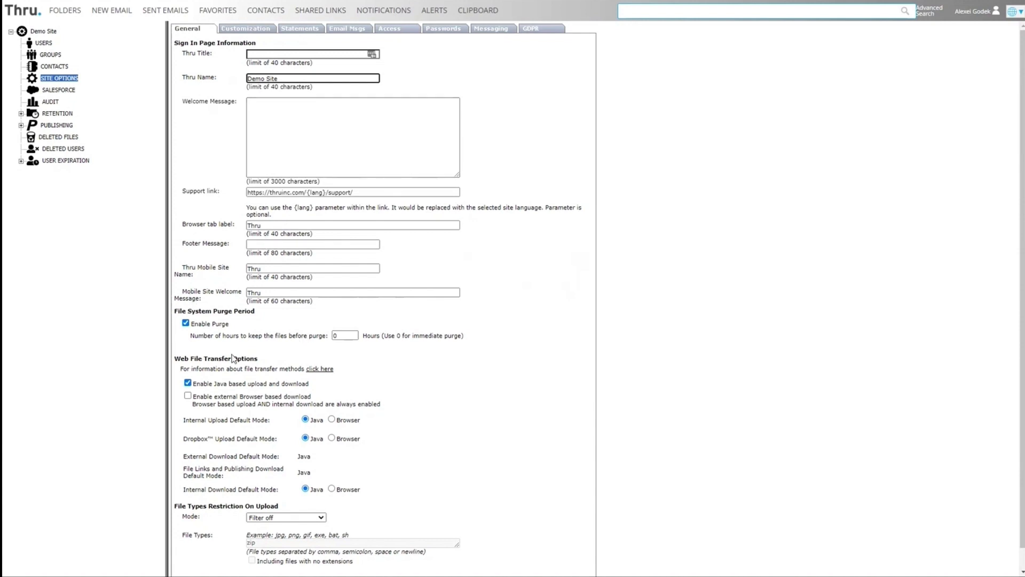
Enable browser-based external download, disable Java, and set the upload restriction Mode to Blocked file types
{"action": "left_click", "coordinate": [188, 395]}
{"action": "left_click", "coordinate": [188, 383]}
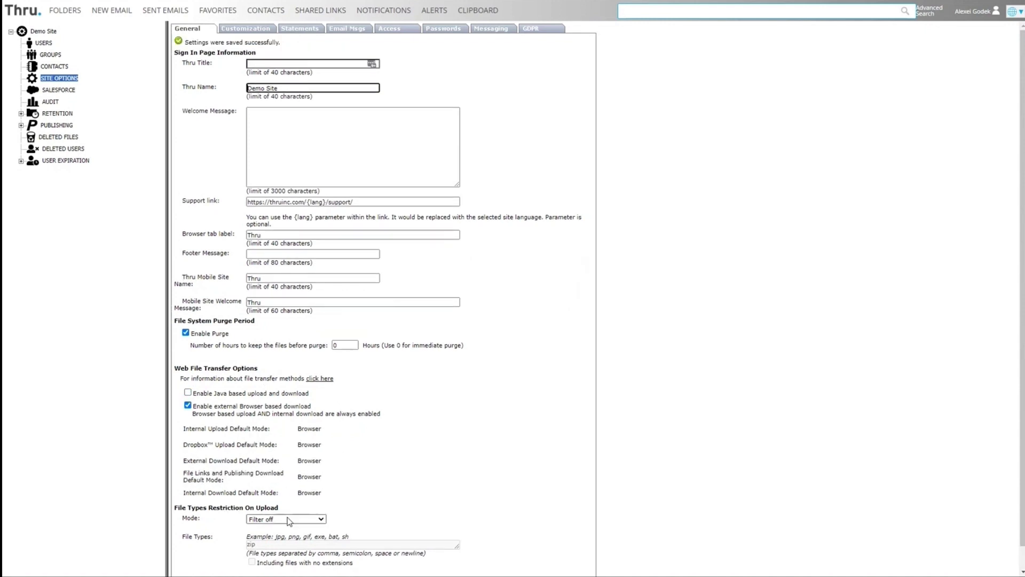
{"action": "scroll", "coordinate": [287, 516], "scroll_direction": "down", "scroll_amount": 1}
{"action": "left_click", "coordinate": [292, 496]}
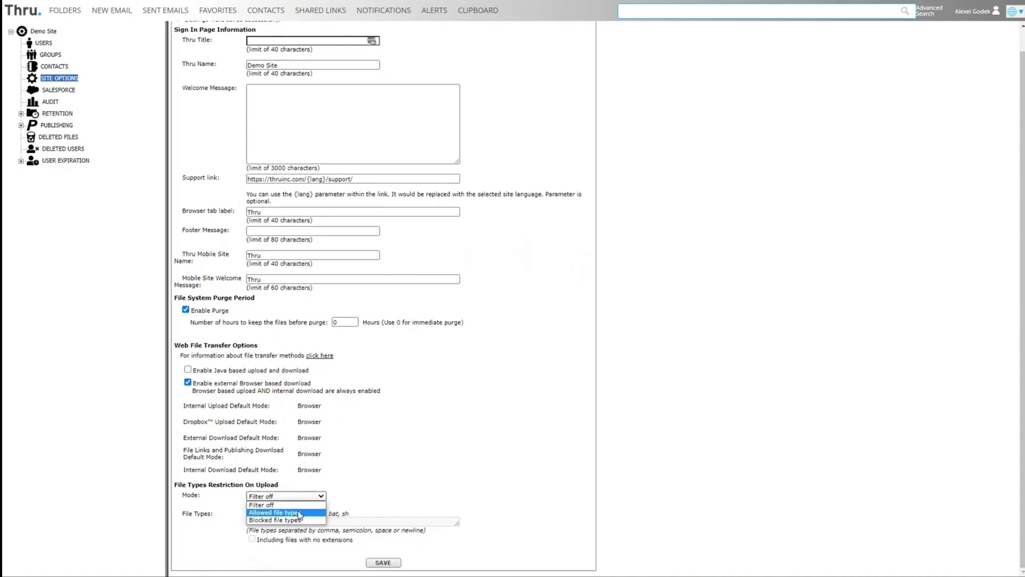
{"action": "left_click", "coordinate": [299, 513]}
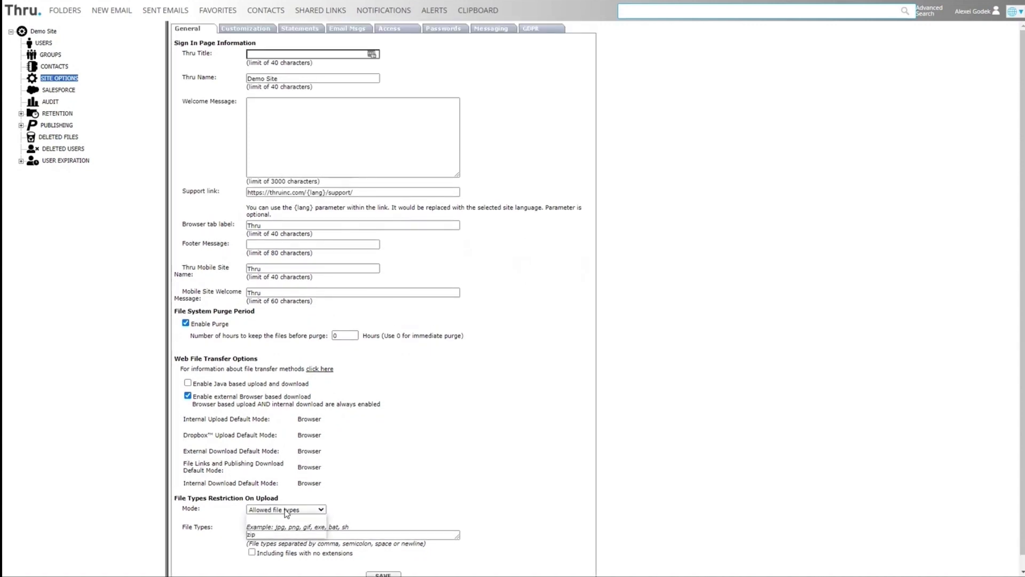
{"action": "left_click", "coordinate": [320, 509]}
{"action": "left_click", "coordinate": [288, 532]}
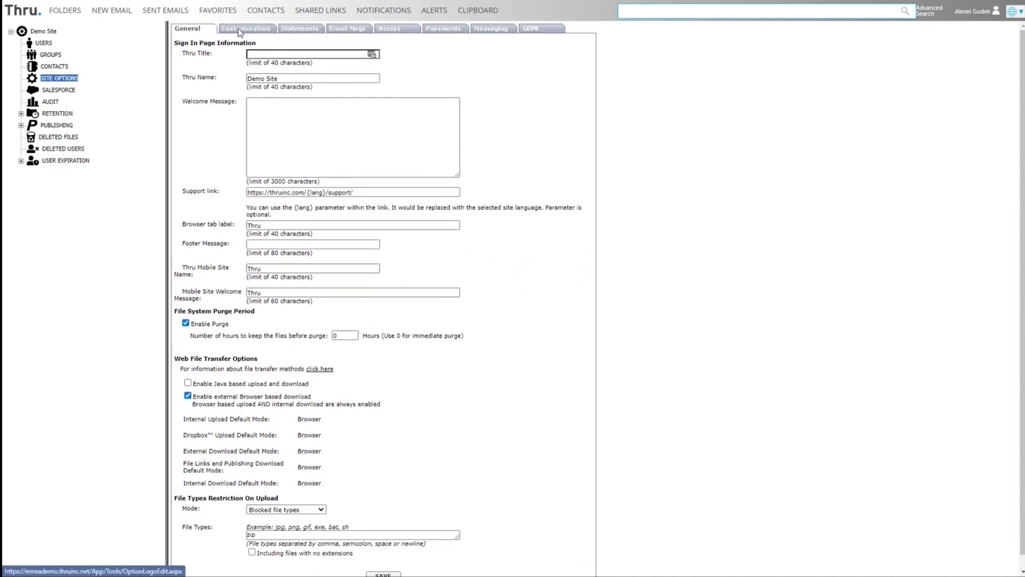
{"action": "left_click", "coordinate": [240, 33]}
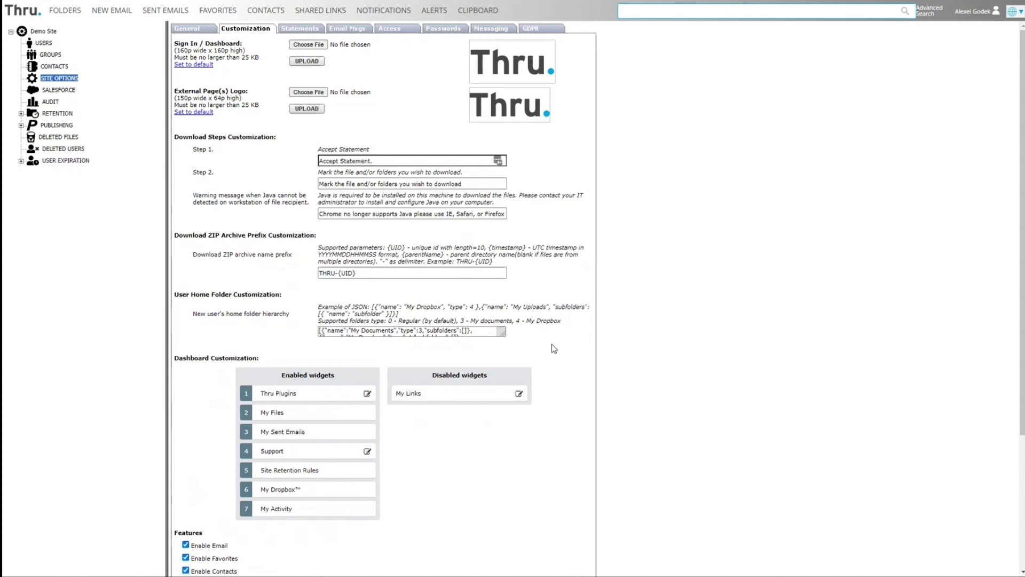
Move the Support and Thru Plugins widgets to Disabled widgets, turn off Contacts, and save
{"action": "left_click_drag", "start_coordinate": [288, 452], "coordinate": [462, 390]}
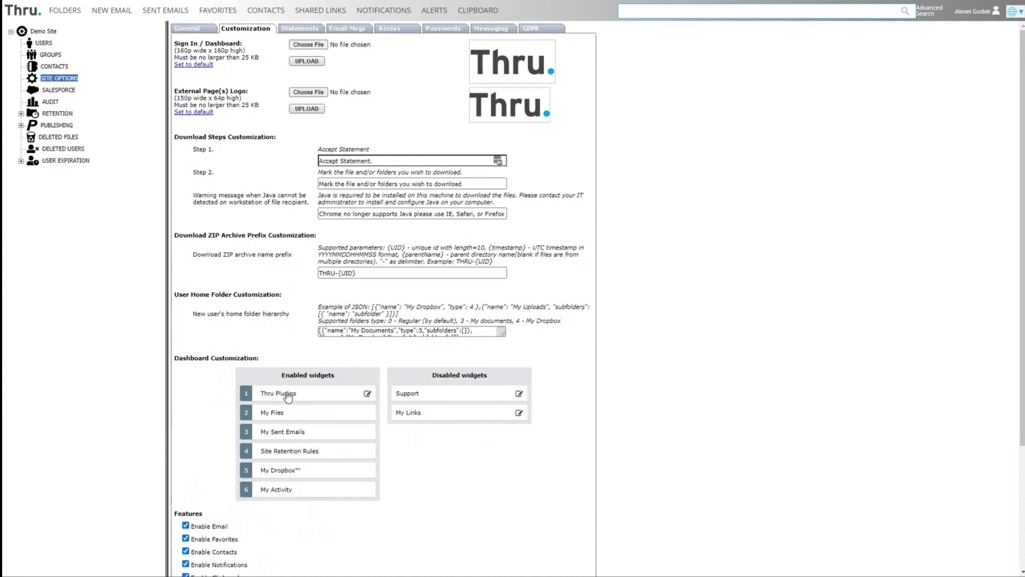
{"action": "left_click_drag", "start_coordinate": [279, 393], "coordinate": [432, 401]}
{"action": "scroll", "coordinate": [363, 482], "scroll_direction": "down", "scroll_amount": 2}
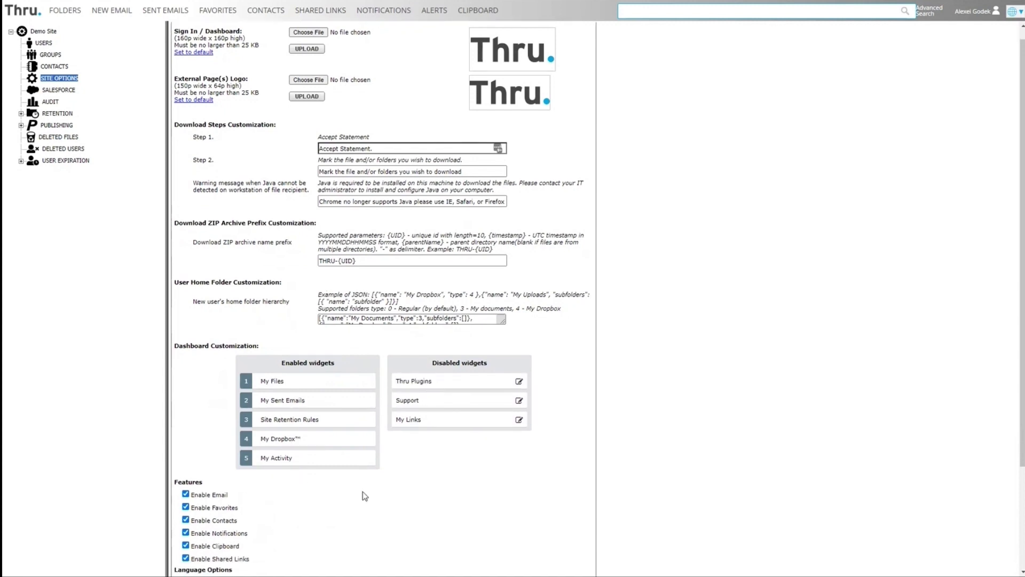
{"action": "left_click", "coordinate": [185, 425]}
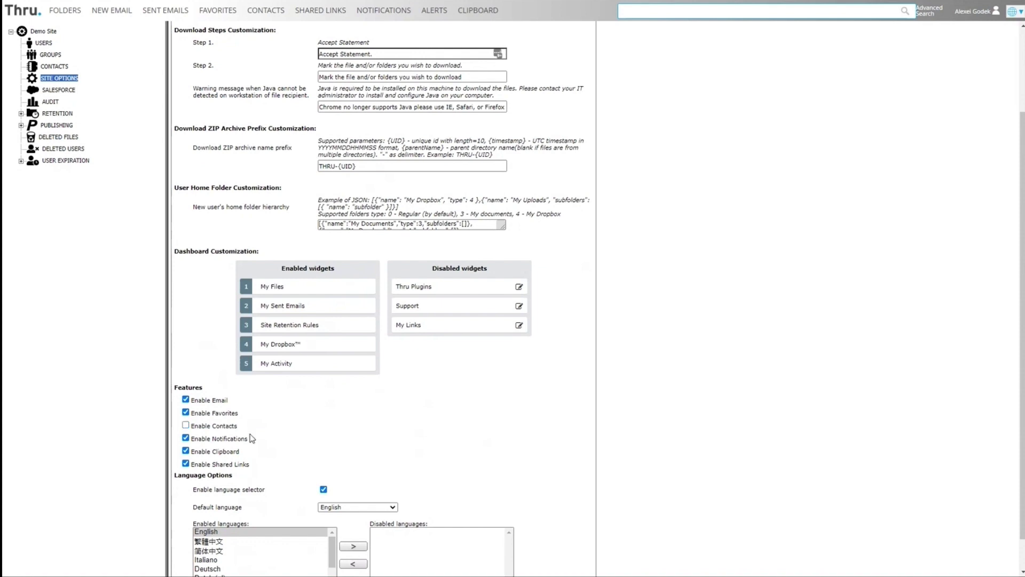
{"action": "scroll", "coordinate": [304, 510], "scroll_direction": "down", "scroll_amount": 1}
{"action": "left_click", "coordinate": [383, 564]}
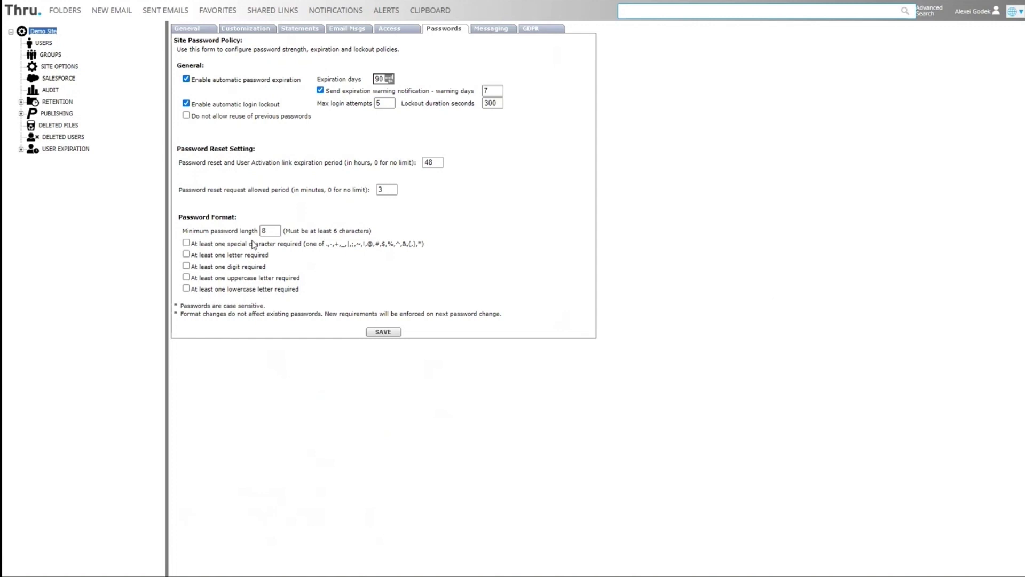
Require special characters, letters, digits and uppercase letters in the Password Format
{"action": "left_click", "coordinate": [186, 243]}
{"action": "left_click", "coordinate": [185, 253]}
{"action": "left_click", "coordinate": [186, 265]}
{"action": "left_click", "coordinate": [186, 276]}
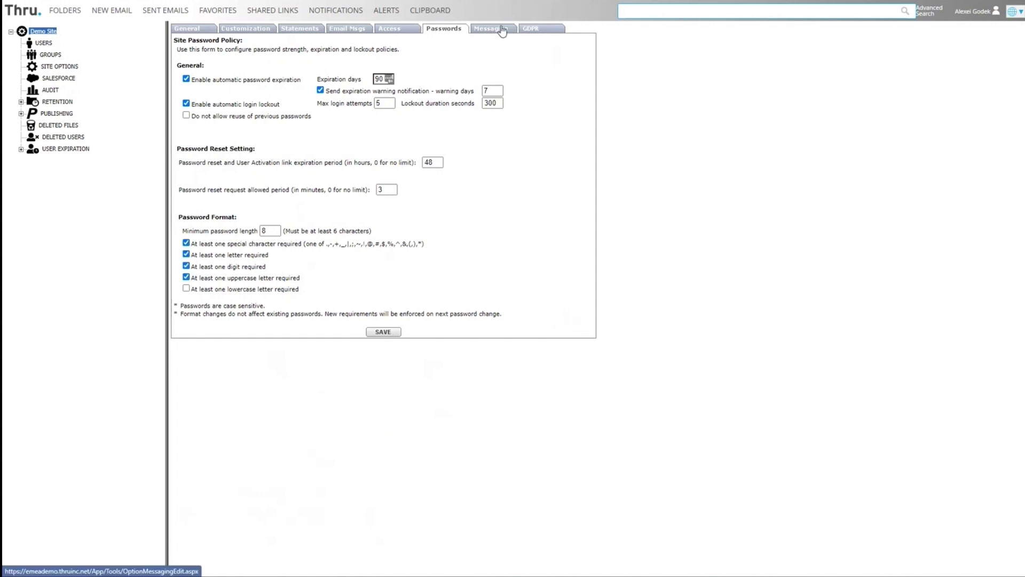
In Messaging, keep Request recipient login at User Choice and preview the validated template
{"action": "left_click", "coordinate": [502, 31]}
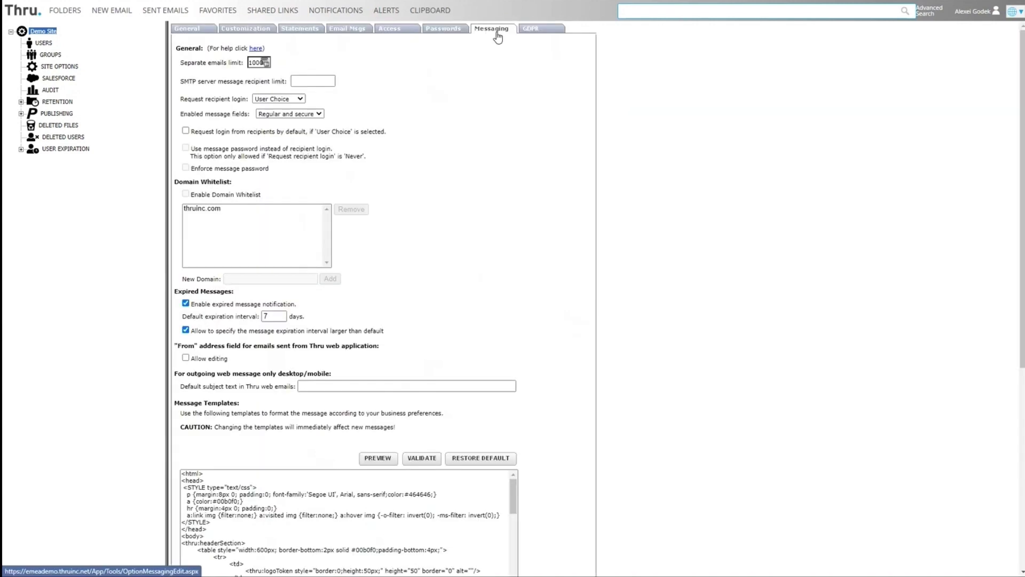
{"action": "left_click", "coordinate": [297, 100]}
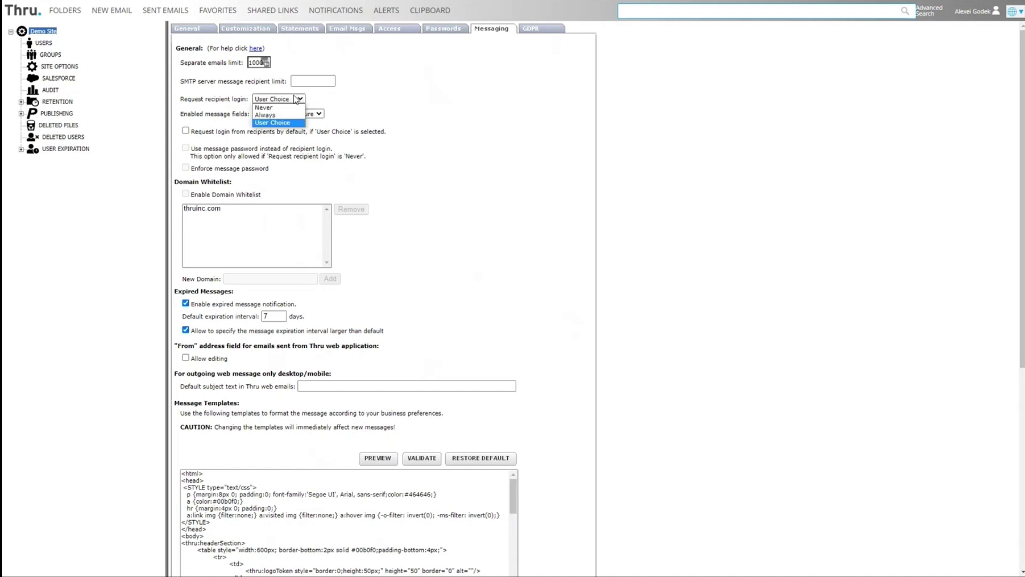
{"action": "left_click", "coordinate": [297, 99]}
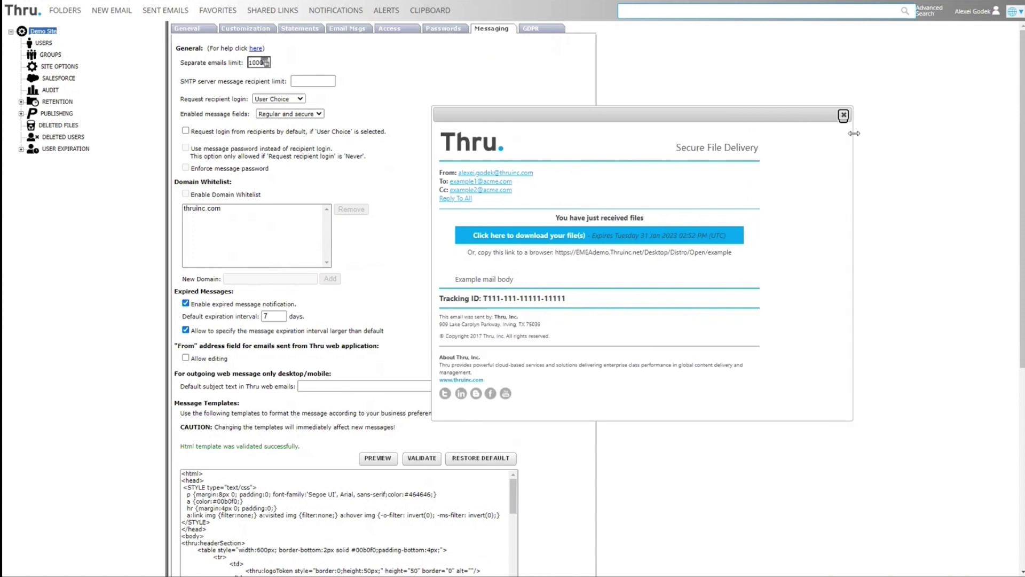
{"action": "left_click", "coordinate": [843, 115]}
{"action": "left_click", "coordinate": [50, 90]}
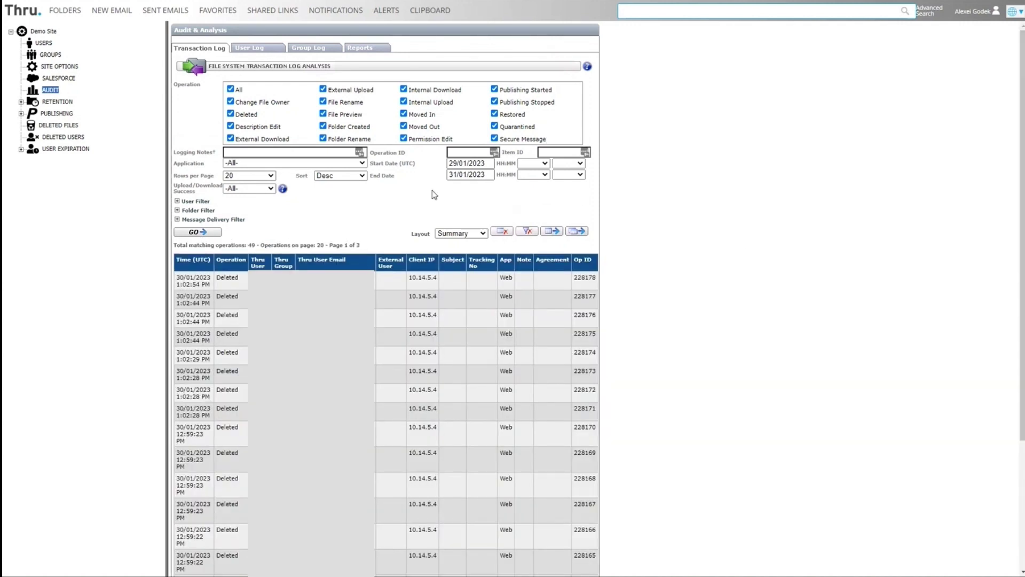
Browse the transaction log's Application filter list, leaving it set to -All-
{"action": "left_click", "coordinate": [317, 163]}
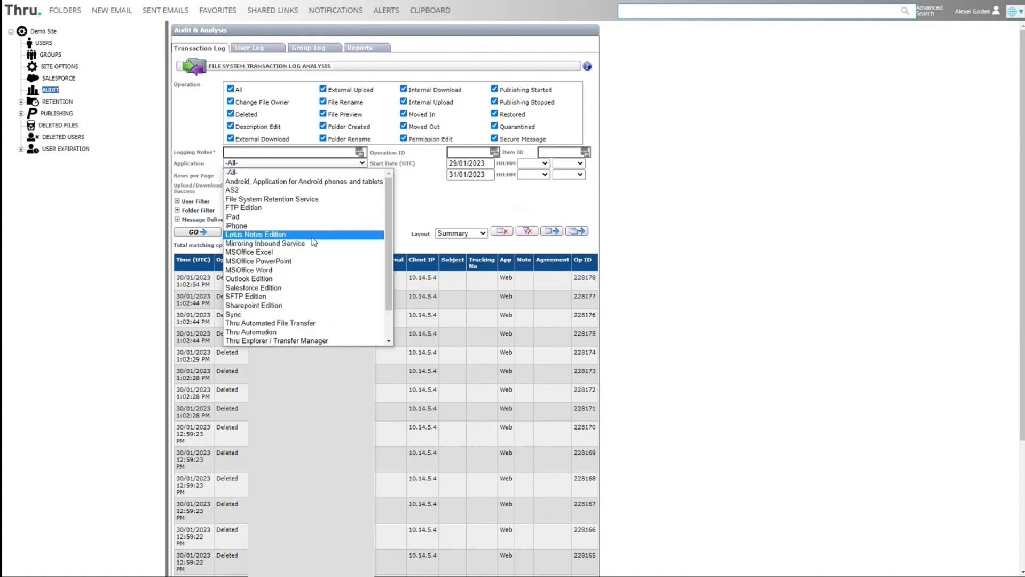
{"action": "scroll", "coordinate": [316, 267], "scroll_direction": "down", "scroll_amount": 1}
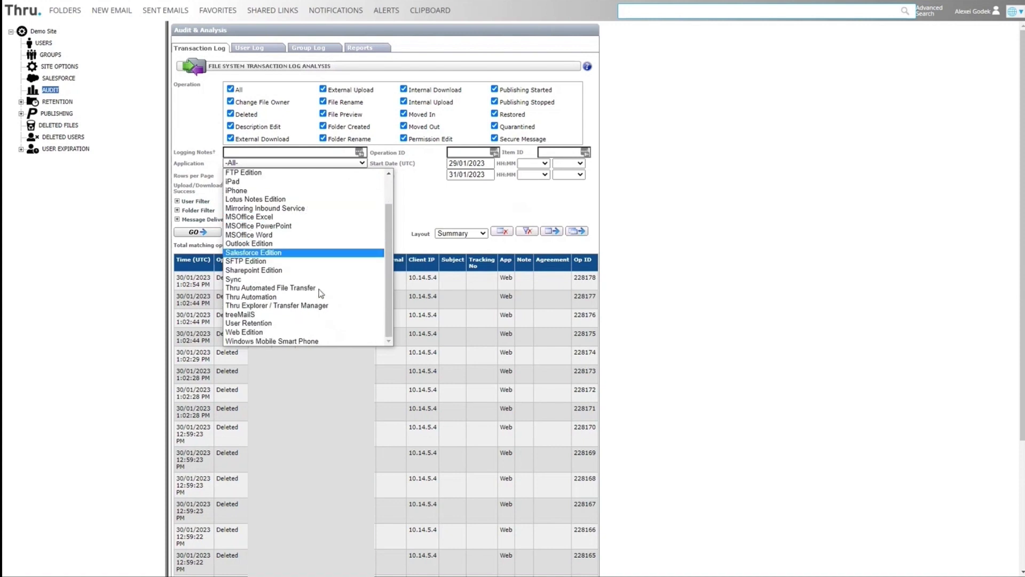
{"action": "scroll", "coordinate": [320, 293], "scroll_direction": "up", "scroll_amount": 1}
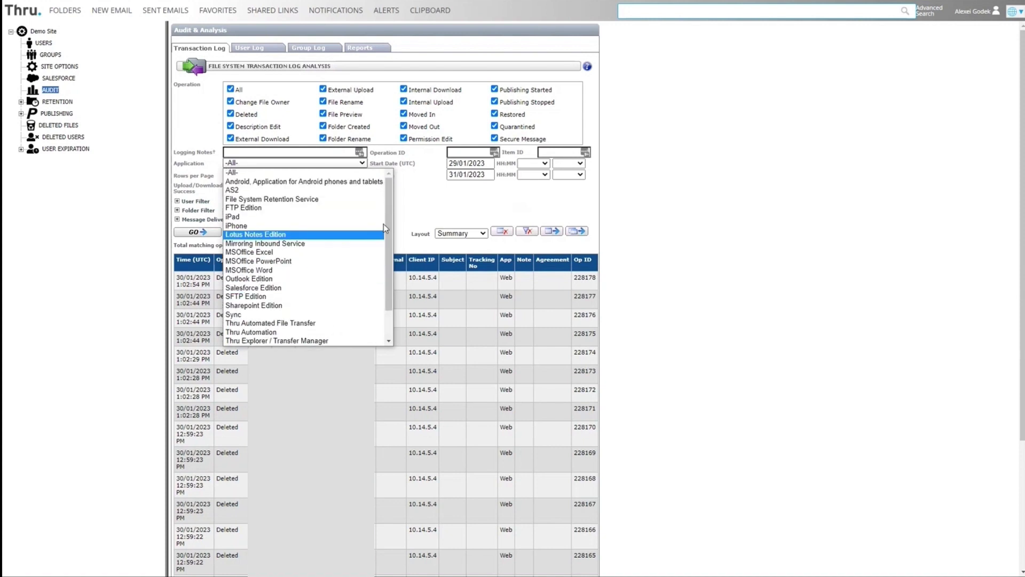
{"action": "left_click", "coordinate": [494, 188]}
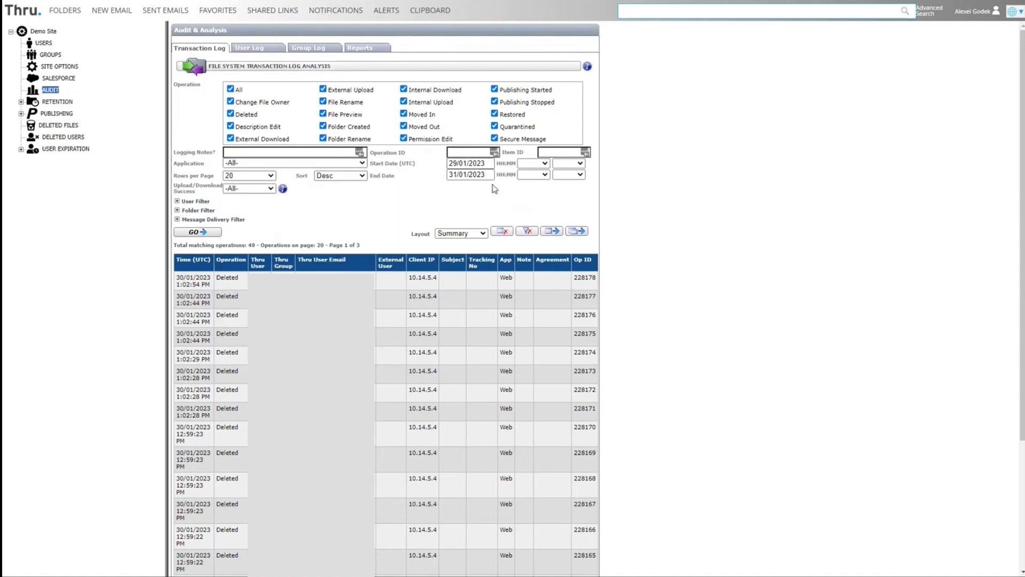
Expand the User, Folder and Message Delivery filters and set the Layout to Full Detail
{"action": "left_click", "coordinate": [177, 201]}
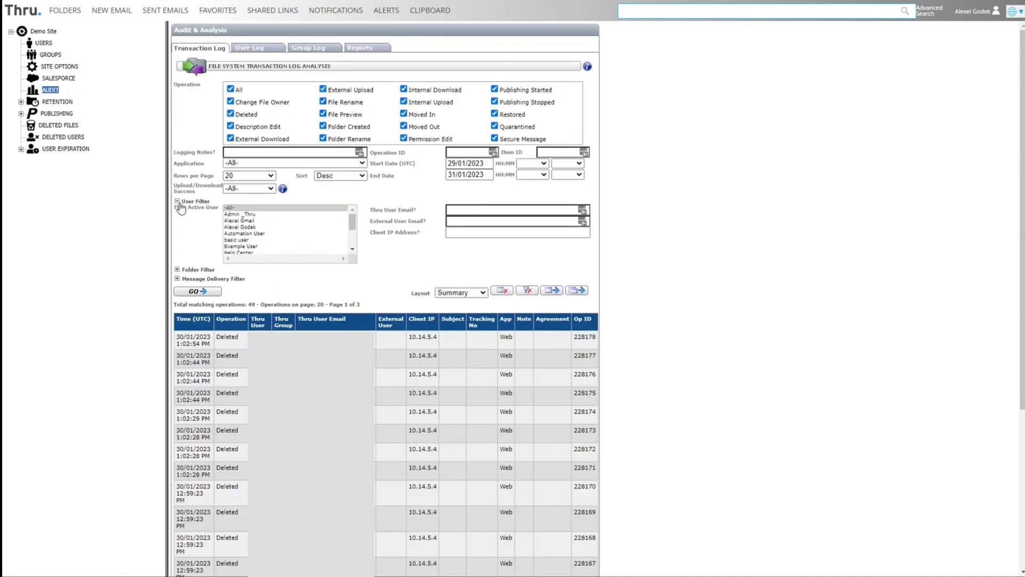
{"action": "scroll", "coordinate": [274, 241], "scroll_direction": "down", "scroll_amount": 4}
{"action": "scroll", "coordinate": [274, 237], "scroll_direction": "up", "scroll_amount": 4}
{"action": "left_click", "coordinate": [177, 270]}
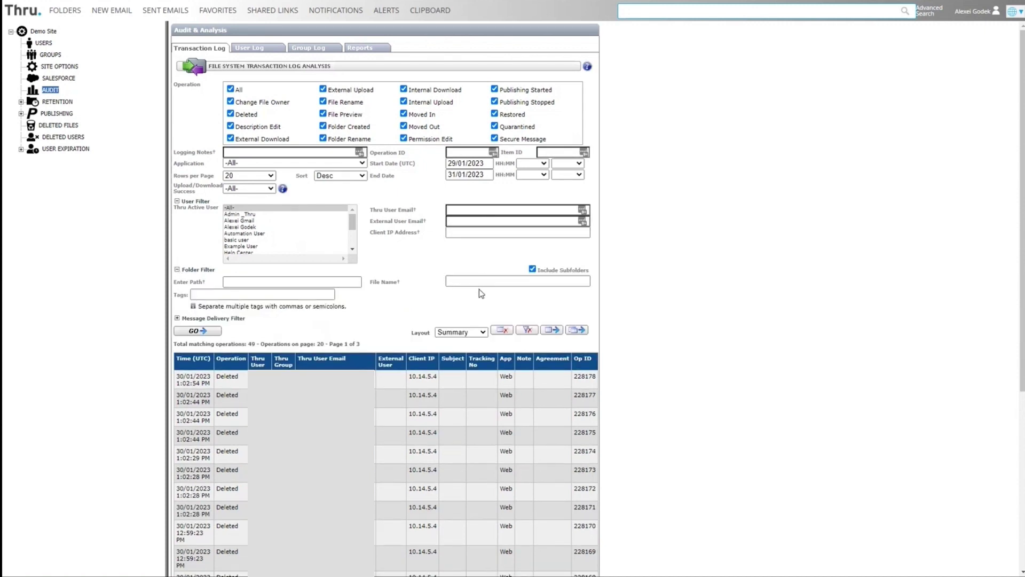
{"action": "left_click", "coordinate": [179, 327]}
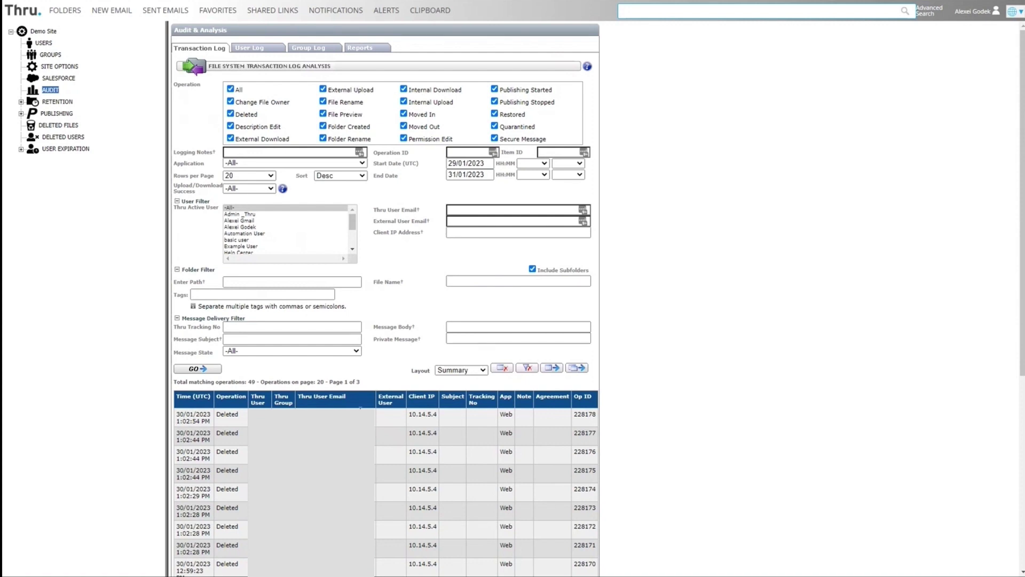
{"action": "left_click", "coordinate": [460, 370]}
{"action": "left_click", "coordinate": [464, 400]}
{"action": "scroll", "coordinate": [400, 356], "scroll_direction": "down", "scroll_amount": 2}
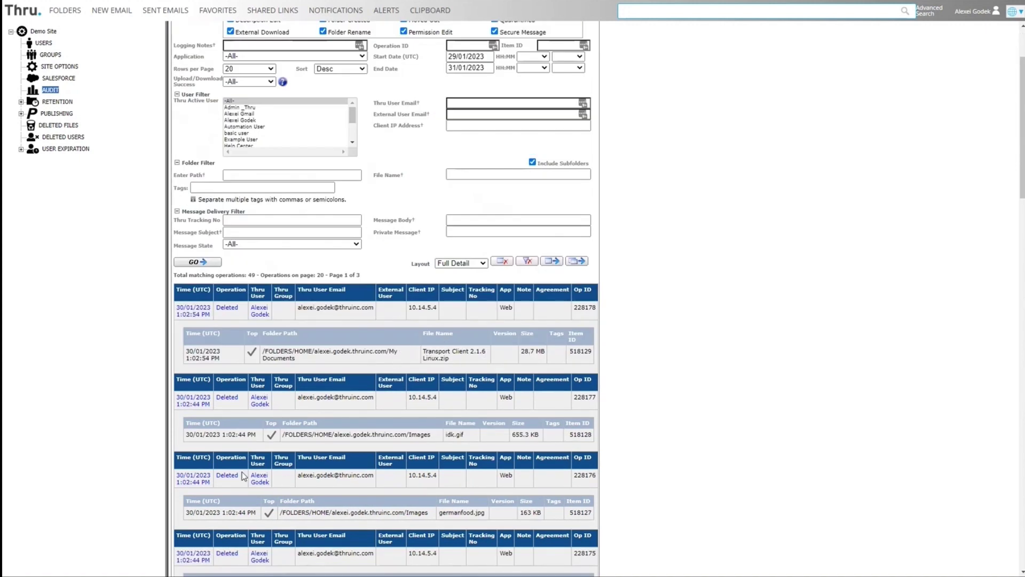
{"action": "scroll", "coordinate": [241, 499], "scroll_direction": "down", "scroll_amount": 15}
{"action": "scroll", "coordinate": [244, 501], "scroll_direction": "up", "scroll_amount": 15}
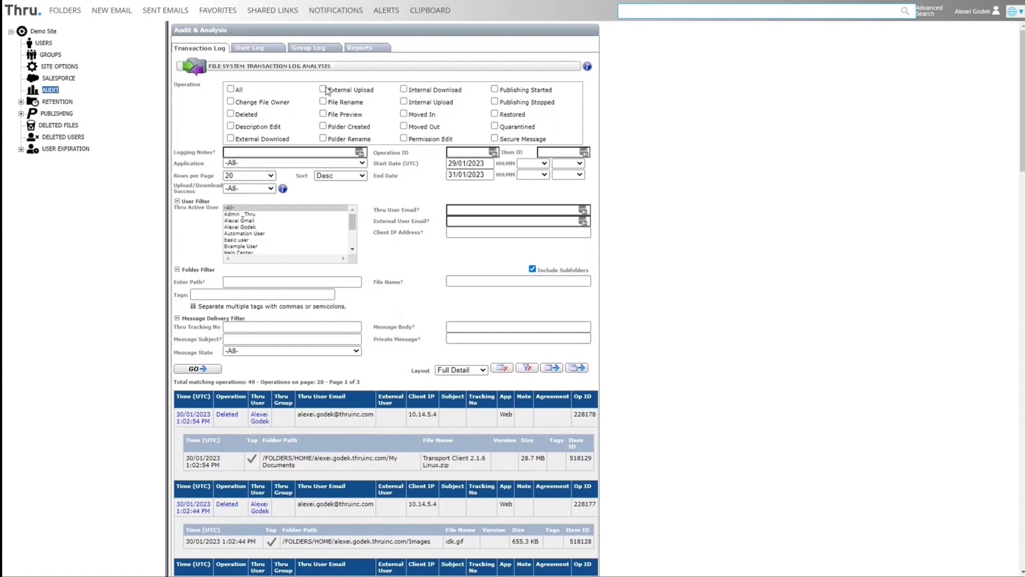
Filter to External Upload only with end date 01/01/2023 and run the search
{"action": "left_click", "coordinate": [323, 89]}
{"action": "left_click", "coordinate": [481, 175]}
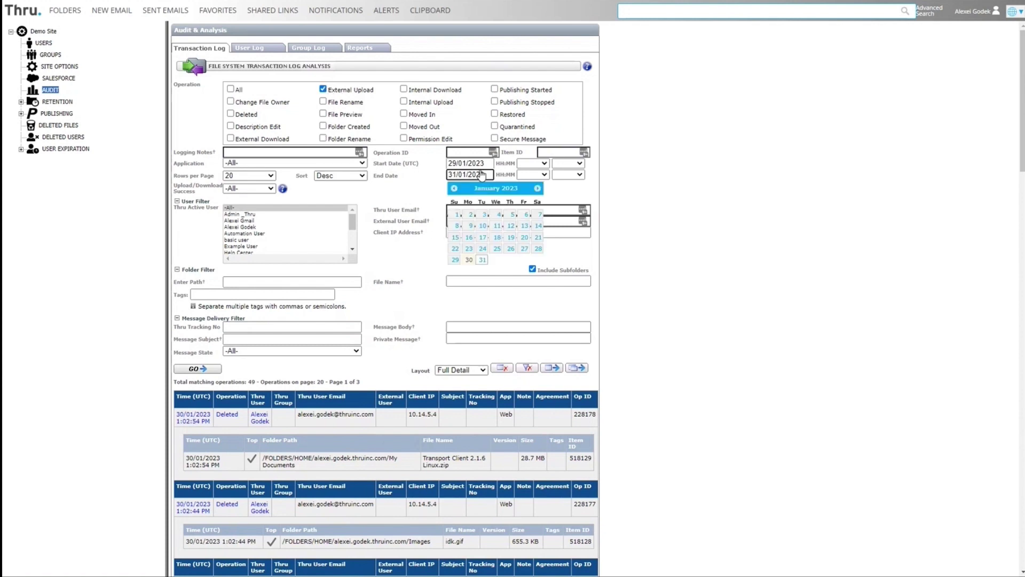
{"action": "left_click", "coordinate": [462, 214]}
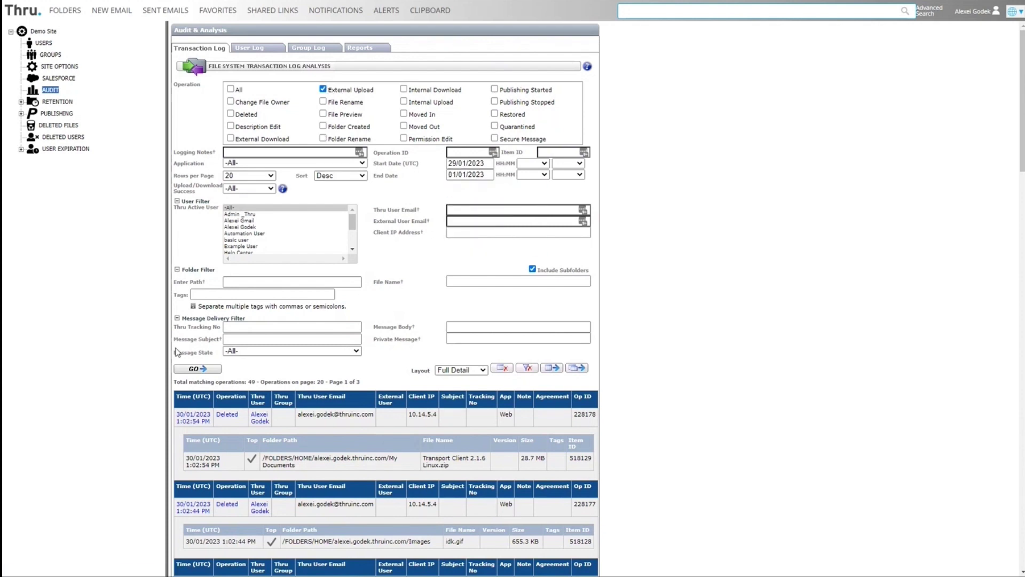
{"action": "left_click", "coordinate": [196, 369]}
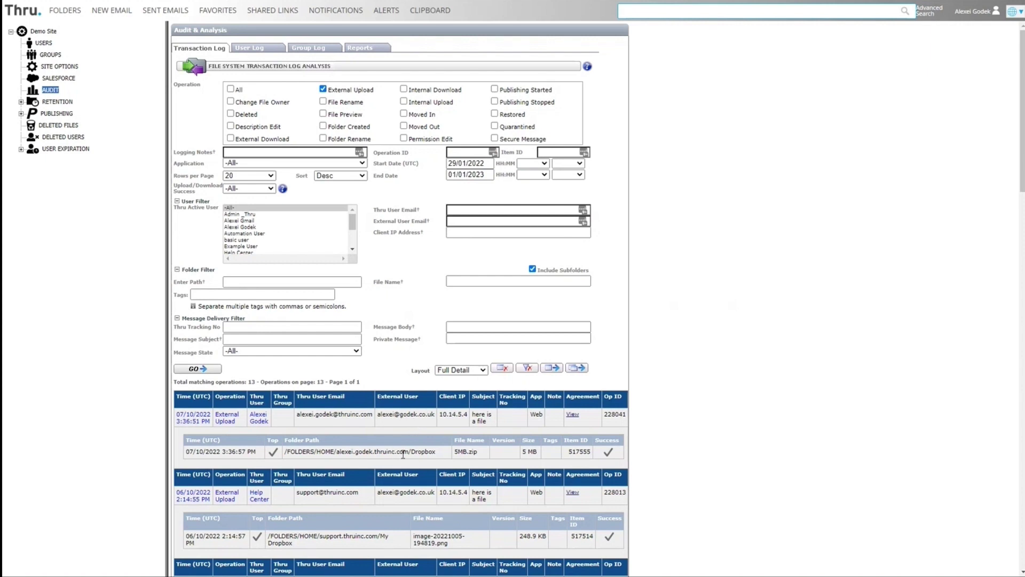
{"action": "left_click", "coordinate": [252, 50]}
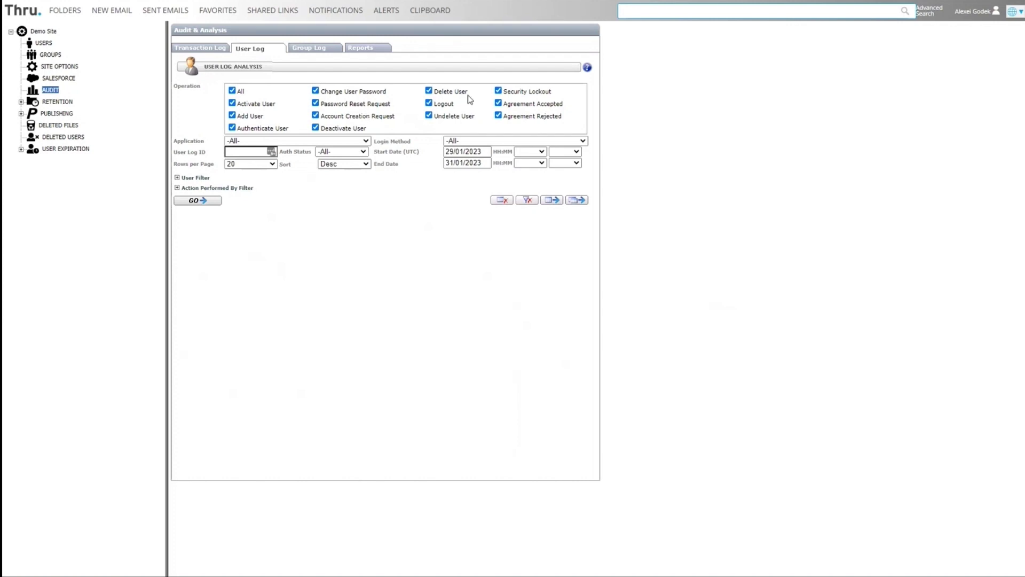
Run the User Log search, then export the User Analysis report of 14 users to Excel
{"action": "left_click", "coordinate": [198, 201]}
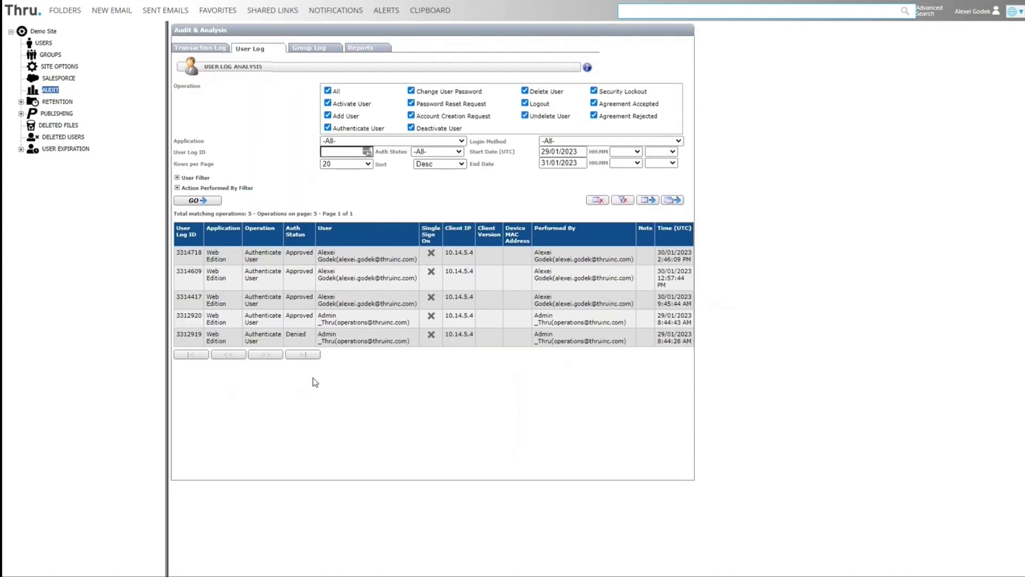
{"action": "left_click", "coordinate": [362, 48]}
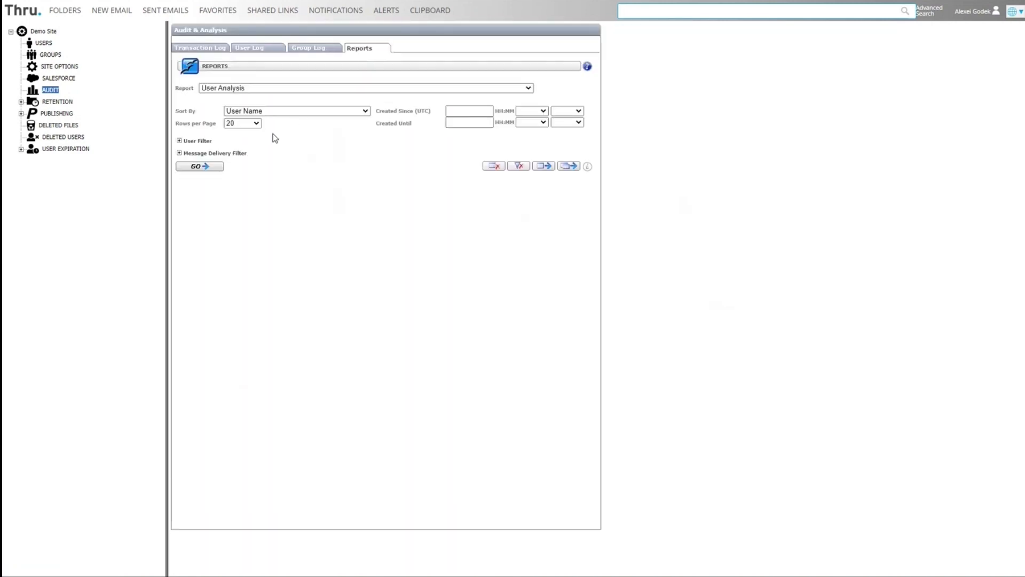
{"action": "left_click", "coordinate": [212, 170]}
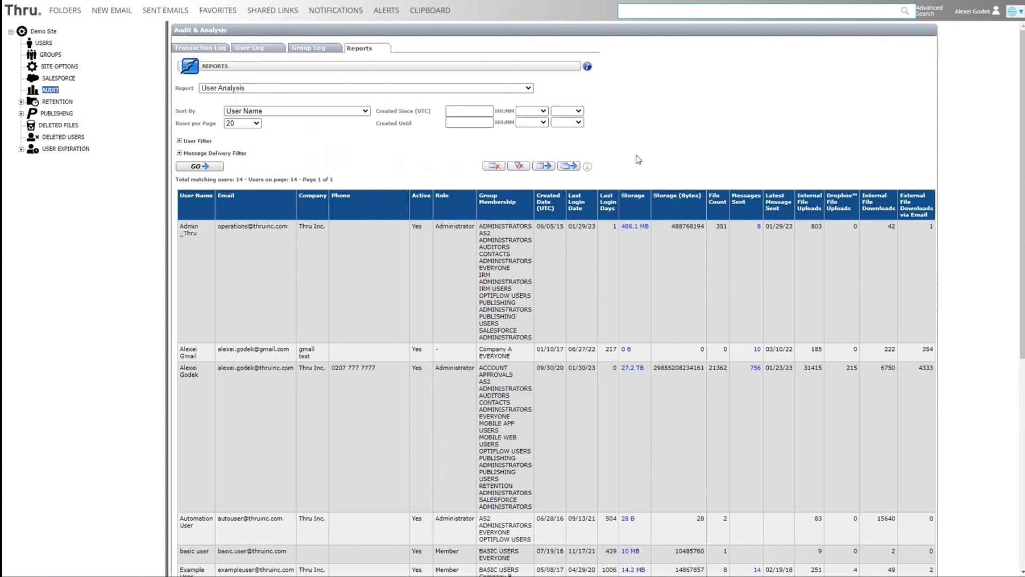
{"action": "left_click", "coordinate": [543, 167]}
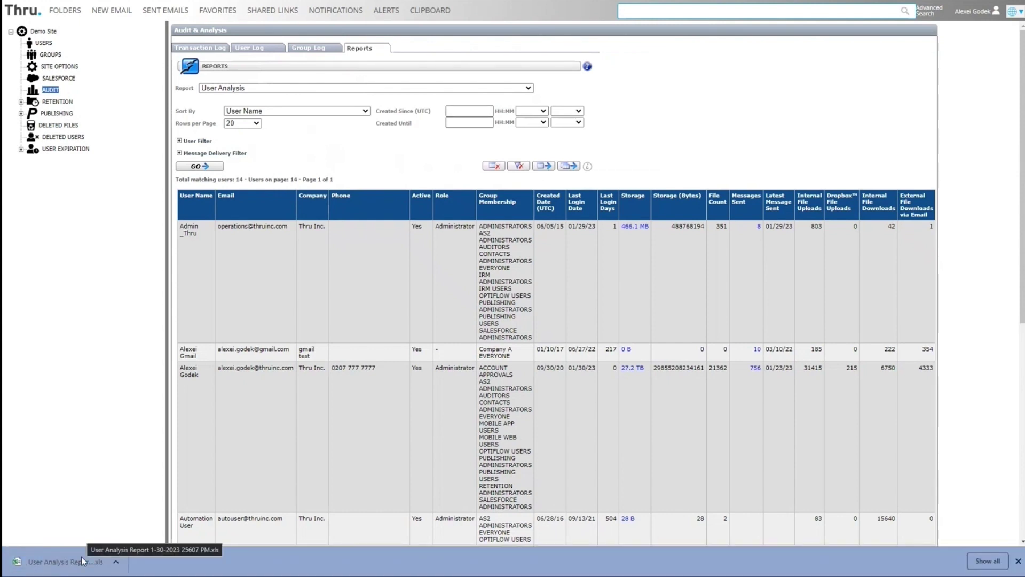
{"action": "left_click", "coordinate": [195, 49]}
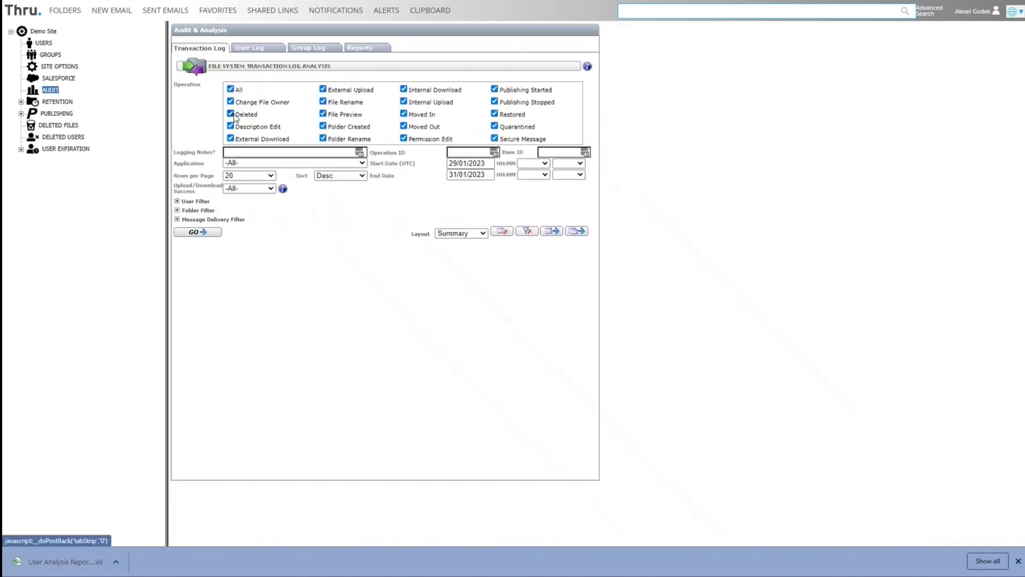
Export the 49 Deleted transaction log operations to Excel, then open Site Retention Options
{"action": "left_click", "coordinate": [213, 234]}
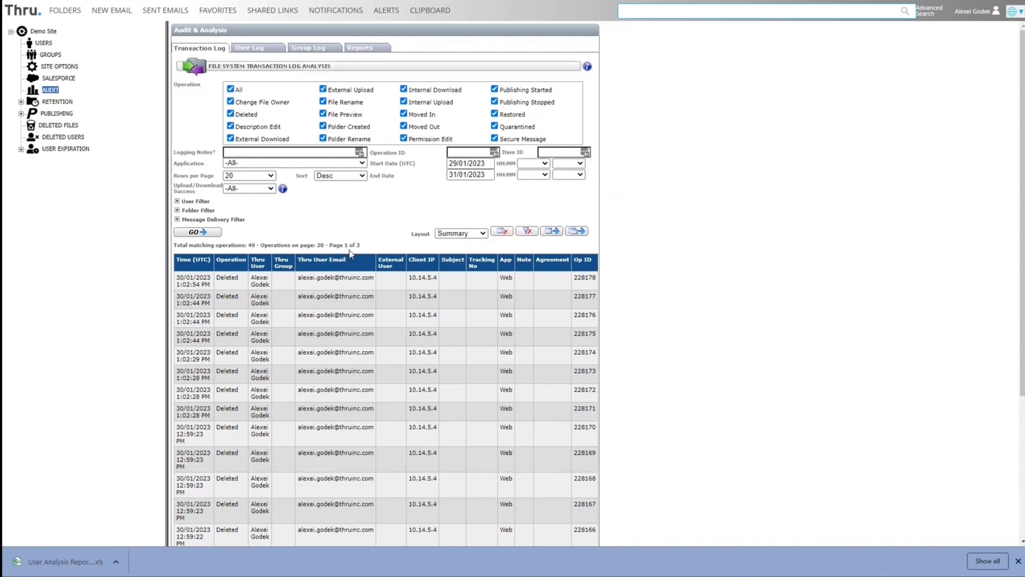
{"action": "left_click", "coordinate": [580, 232]}
{"action": "left_click", "coordinate": [569, 80]}
{"action": "left_click", "coordinate": [21, 101]}
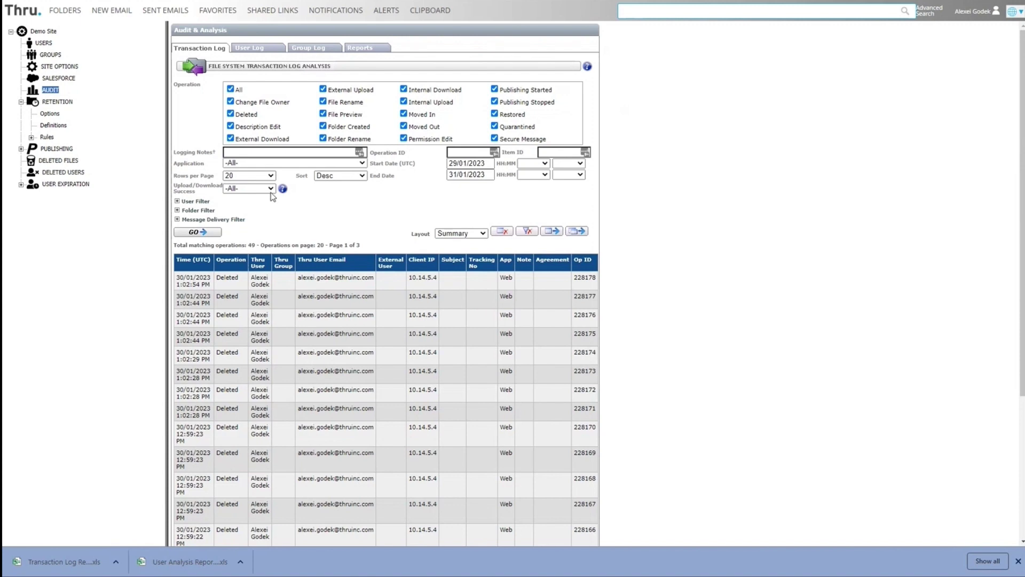
{"action": "left_click", "coordinate": [53, 114]}
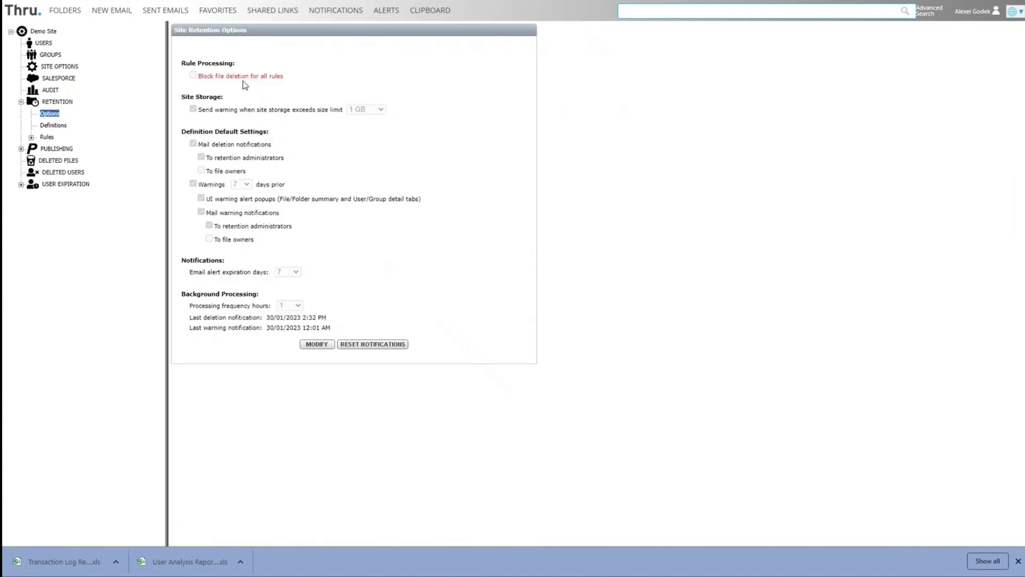
Edit the retention options and set the storage warning size limit to 70 GB
{"action": "left_click", "coordinate": [330, 344]}
{"action": "left_click", "coordinate": [382, 108]}
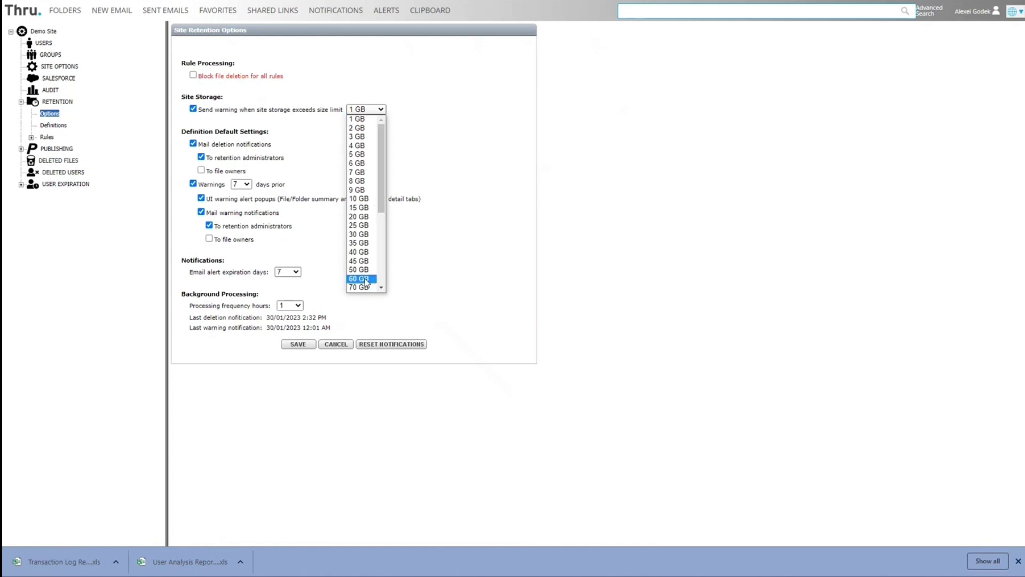
{"action": "left_click", "coordinate": [365, 287]}
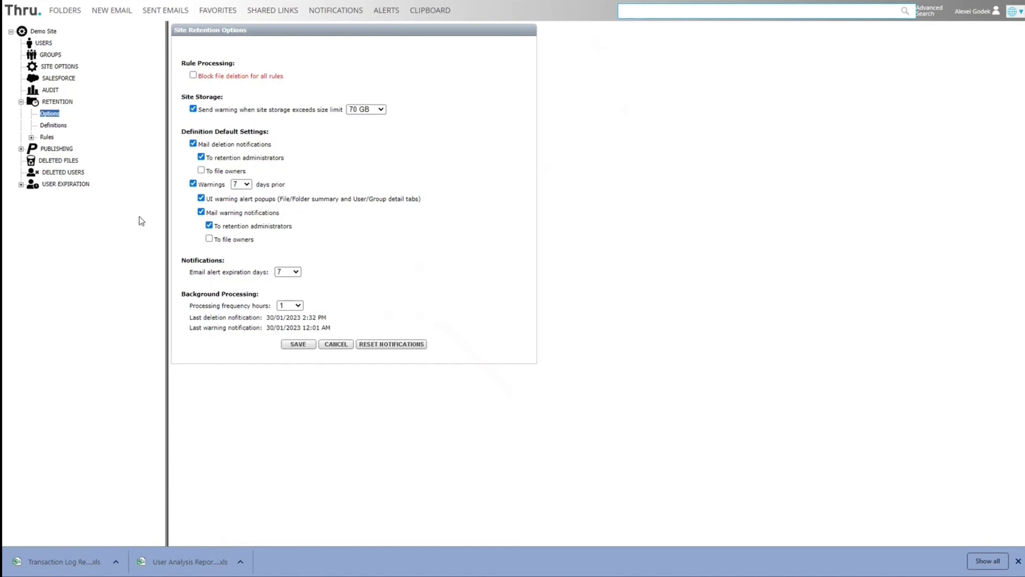
{"action": "right_click", "coordinate": [131, 175]}
{"action": "left_click", "coordinate": [393, 197]}
Keep 7 warning days unchanged and bring up the Alerts page
{"action": "left_click", "coordinate": [249, 186]}
{"action": "left_click", "coordinate": [252, 191]}
{"action": "left_click", "coordinate": [395, 12]}
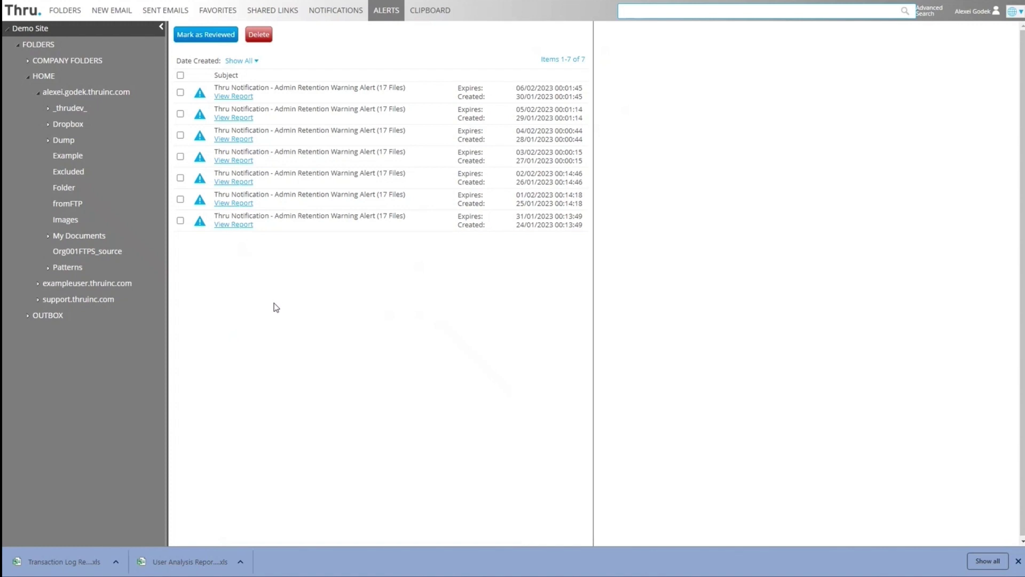
View the latest retention warning report of 17 flagged files, then return to Administration
{"action": "left_click", "coordinate": [235, 97]}
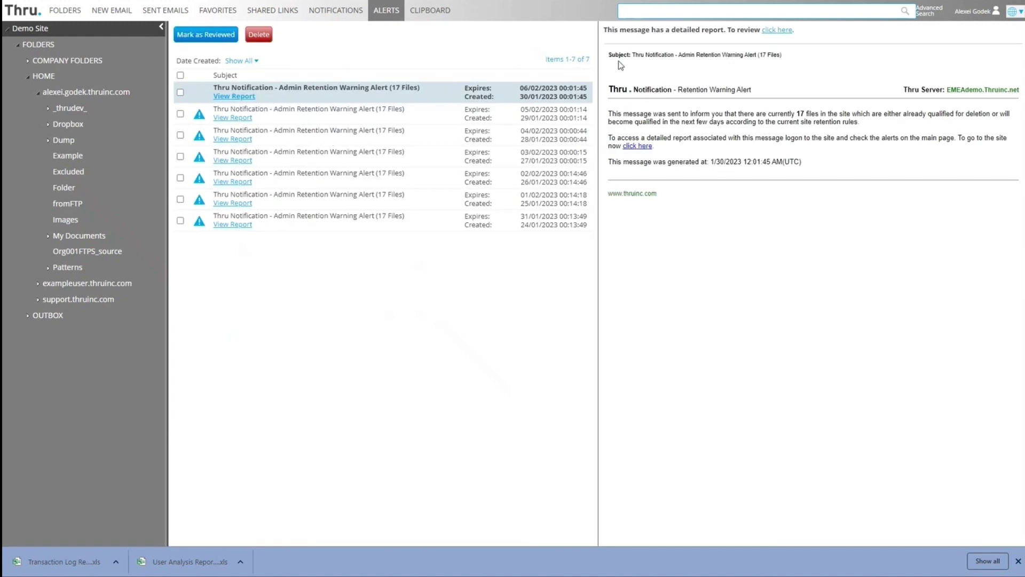
{"action": "left_click", "coordinate": [777, 30]}
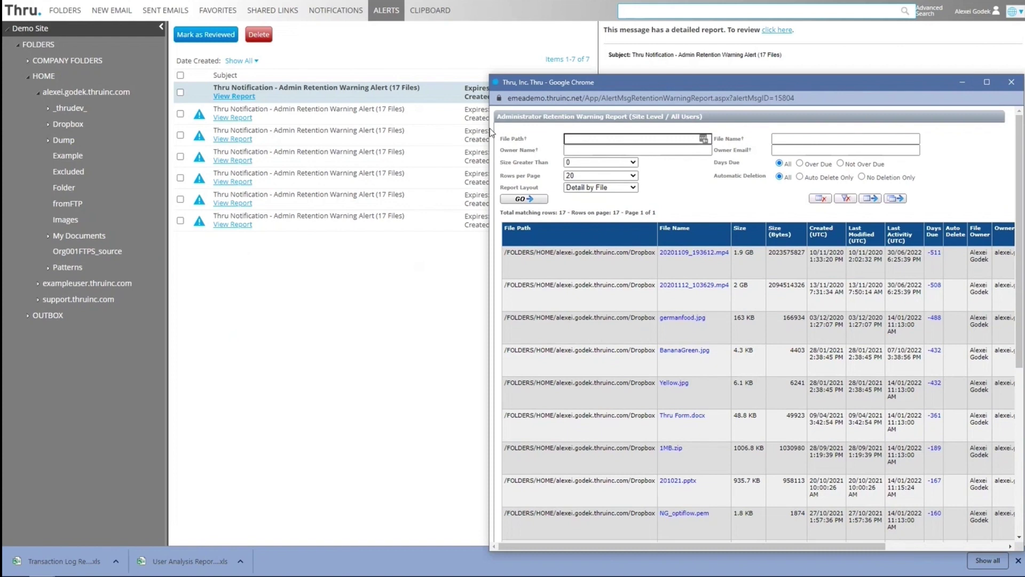
{"action": "left_click_drag", "start_coordinate": [470, 134], "coordinate": [128, 135]}
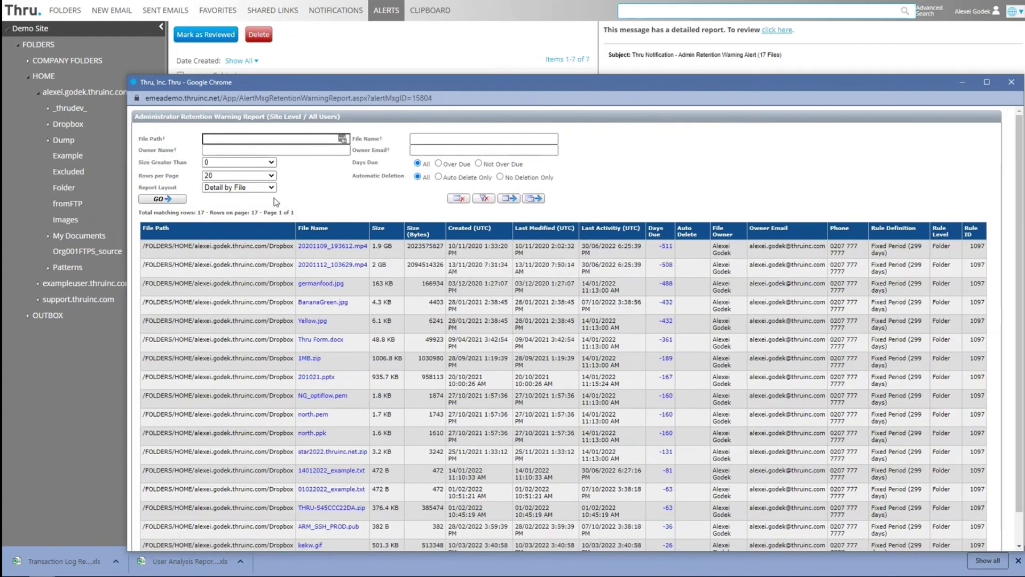
{"action": "left_click", "coordinate": [1011, 82]}
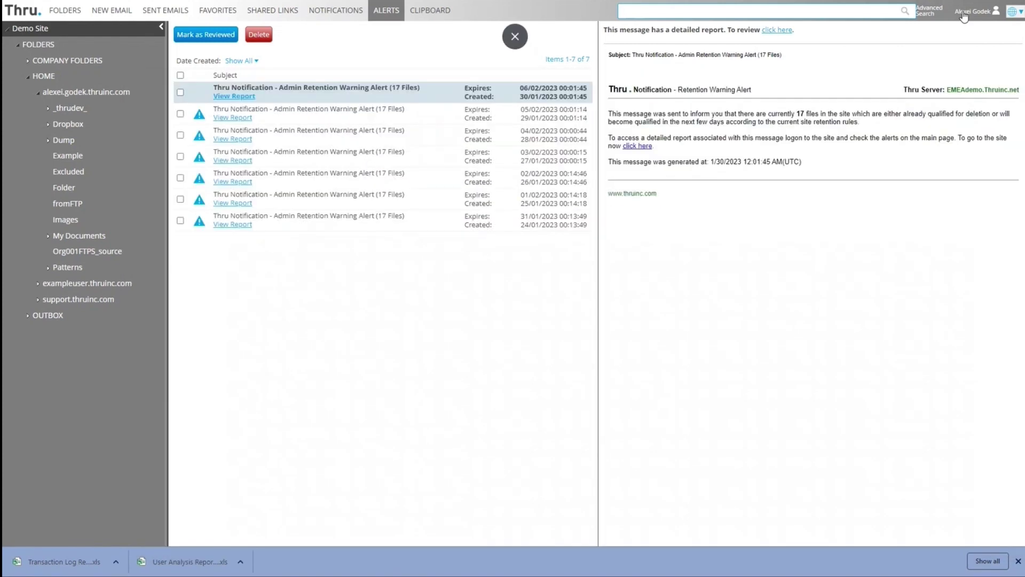
{"action": "left_click", "coordinate": [964, 21]}
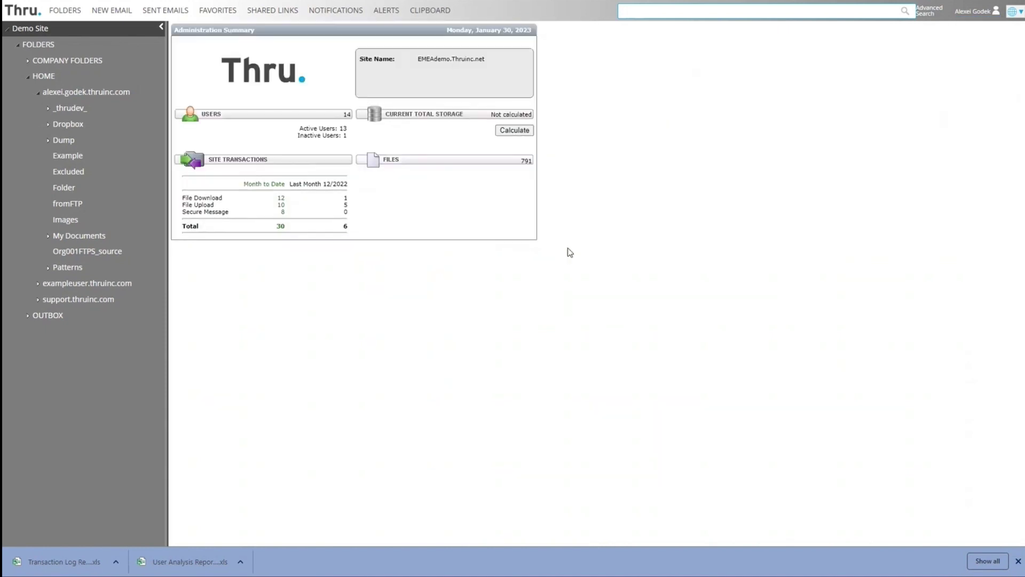
Check retention options and the nine definitions, opening and cancelling an Add Definition form
{"action": "left_click", "coordinate": [50, 113]}
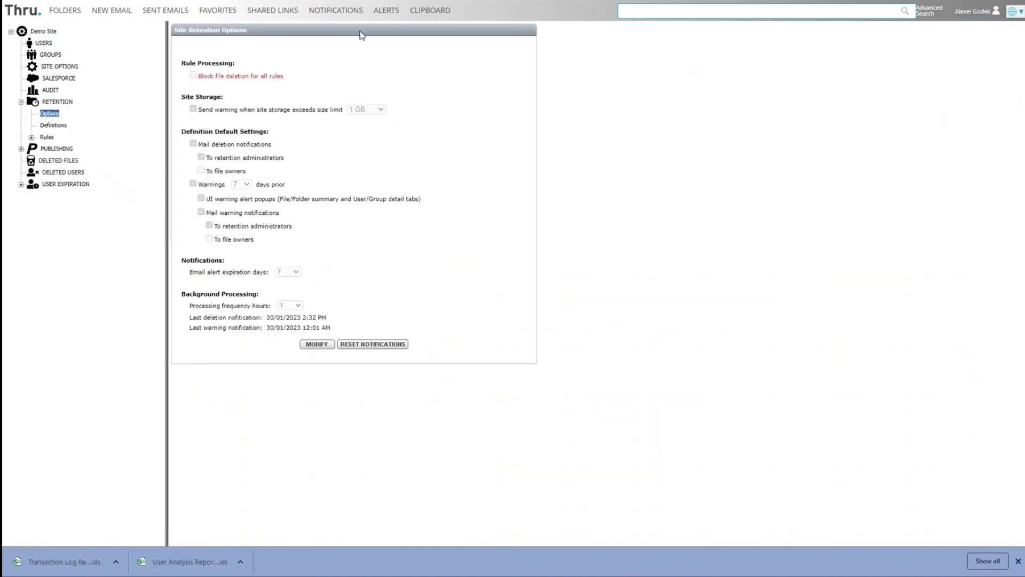
{"action": "left_click", "coordinate": [51, 126]}
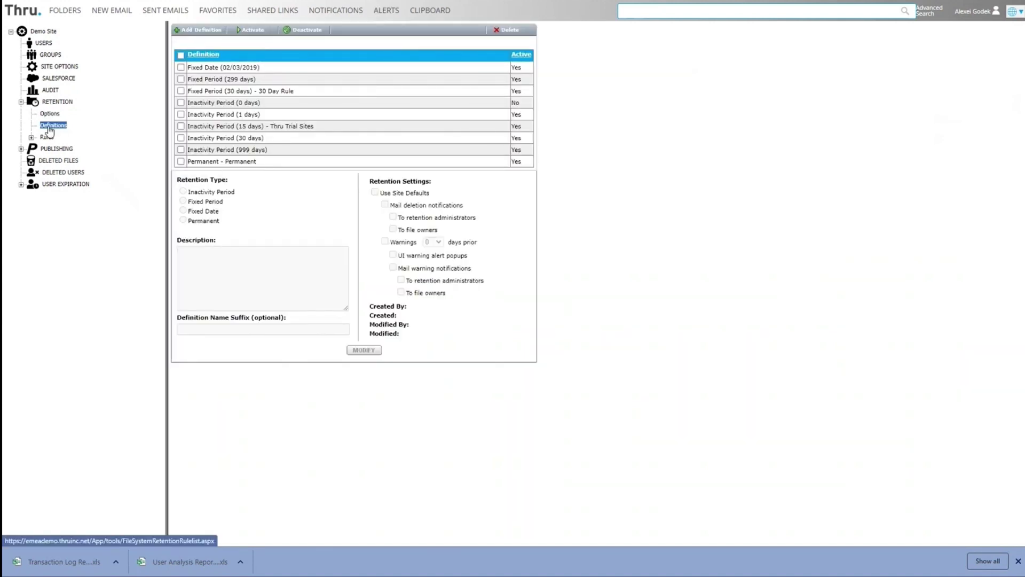
{"action": "left_click", "coordinate": [201, 29]}
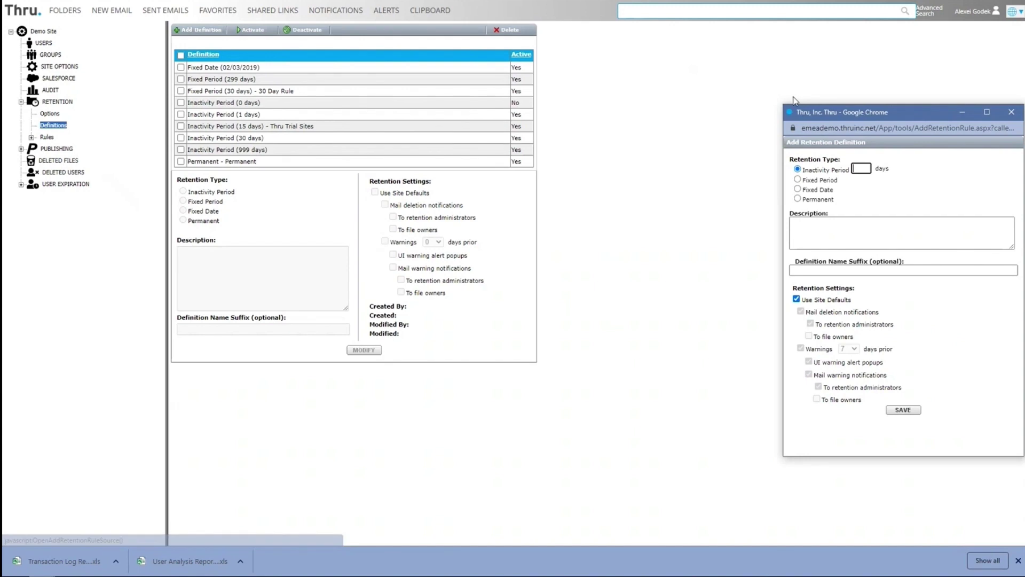
{"action": "left_click_drag", "start_coordinate": [795, 112], "coordinate": [597, 110]}
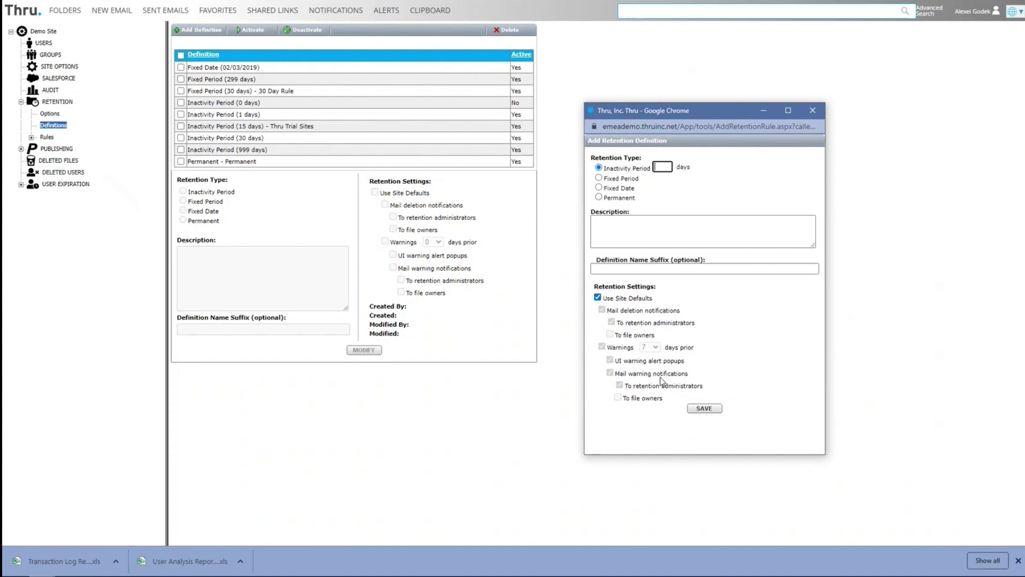
{"action": "left_click", "coordinate": [813, 111]}
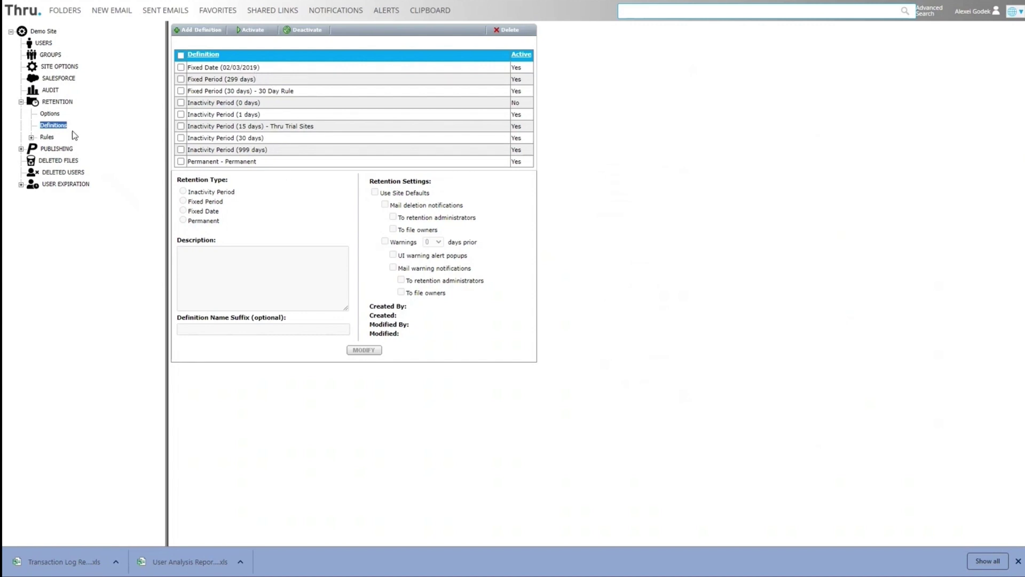
Review Site, User Groups (Company B rule 1027), Users, File System and File Types retention rules
{"action": "left_click", "coordinate": [31, 138]}
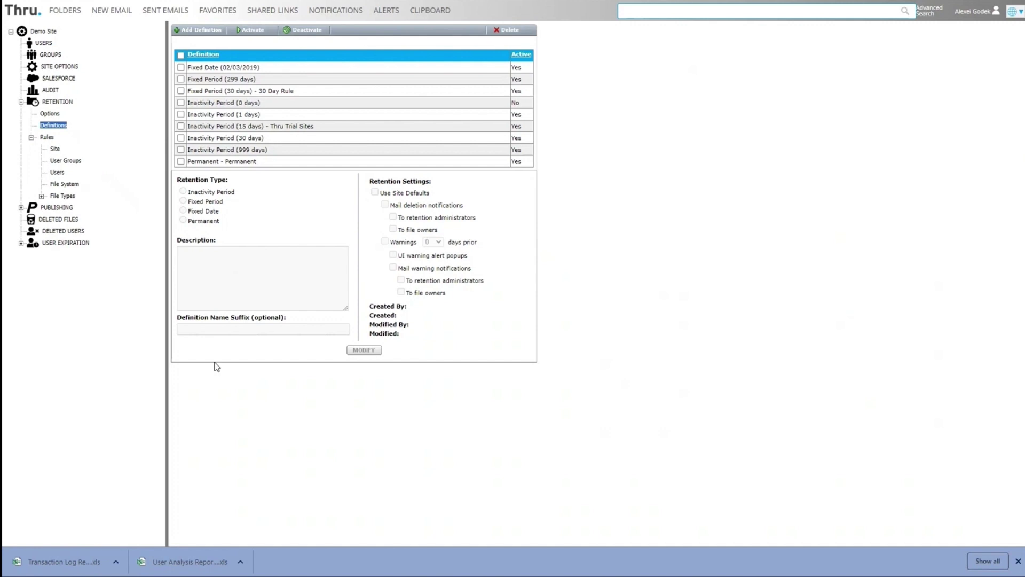
{"action": "left_click", "coordinate": [59, 150]}
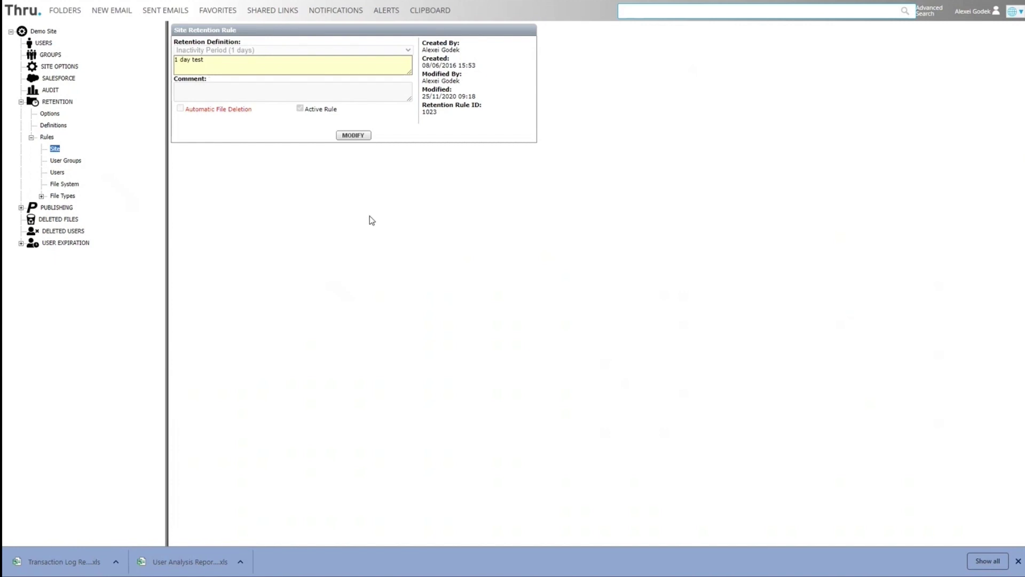
{"action": "left_click", "coordinate": [66, 161]}
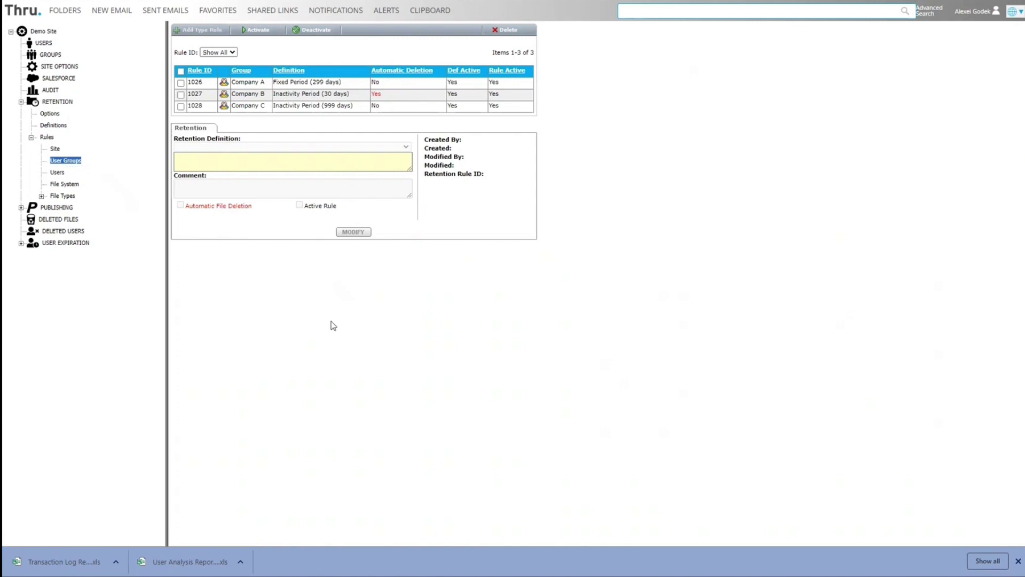
{"action": "left_click", "coordinate": [387, 100]}
{"action": "left_click", "coordinate": [57, 172]}
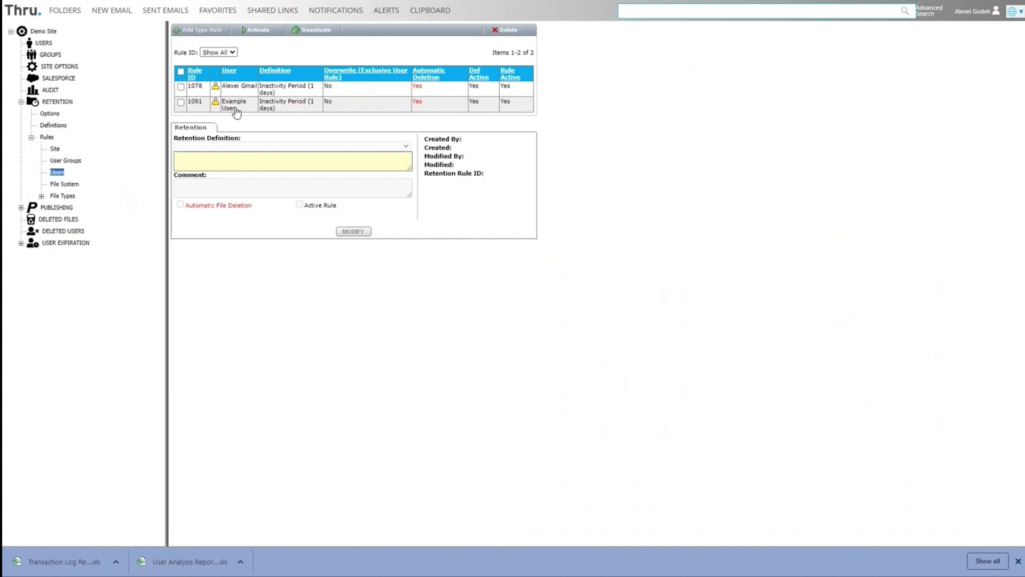
{"action": "left_click", "coordinate": [64, 184]}
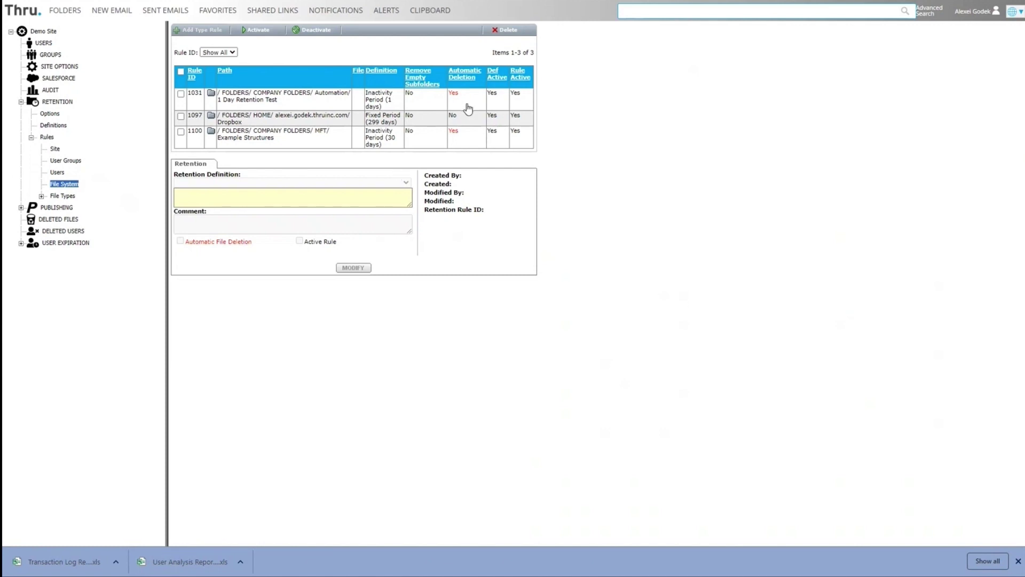
{"action": "left_click", "coordinate": [41, 196]}
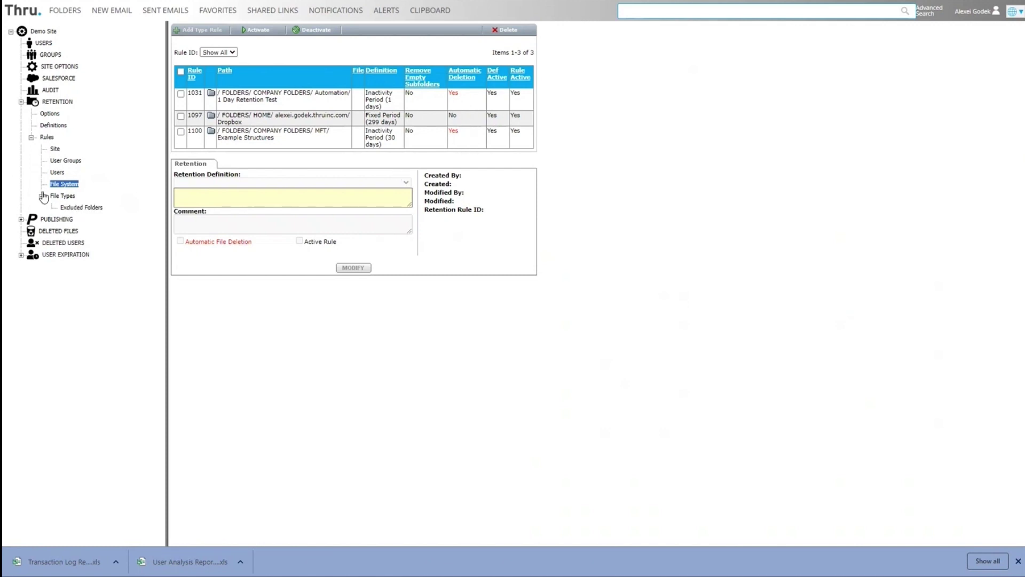
{"action": "left_click", "coordinate": [68, 197]}
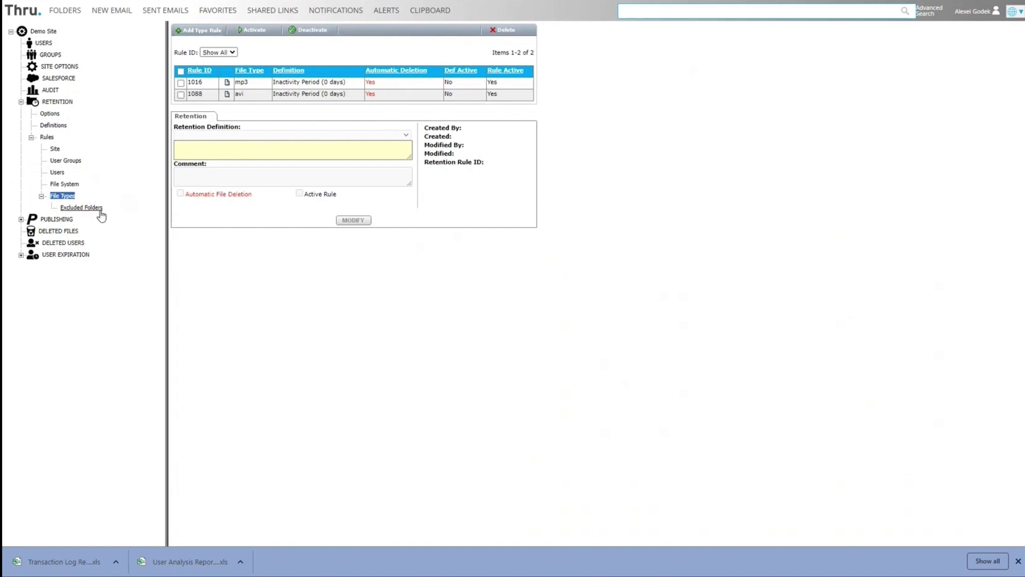
Select the deleted Yellow.jpg in Deleted Files, then go to User Expiration
{"action": "left_click", "coordinate": [20, 101]}
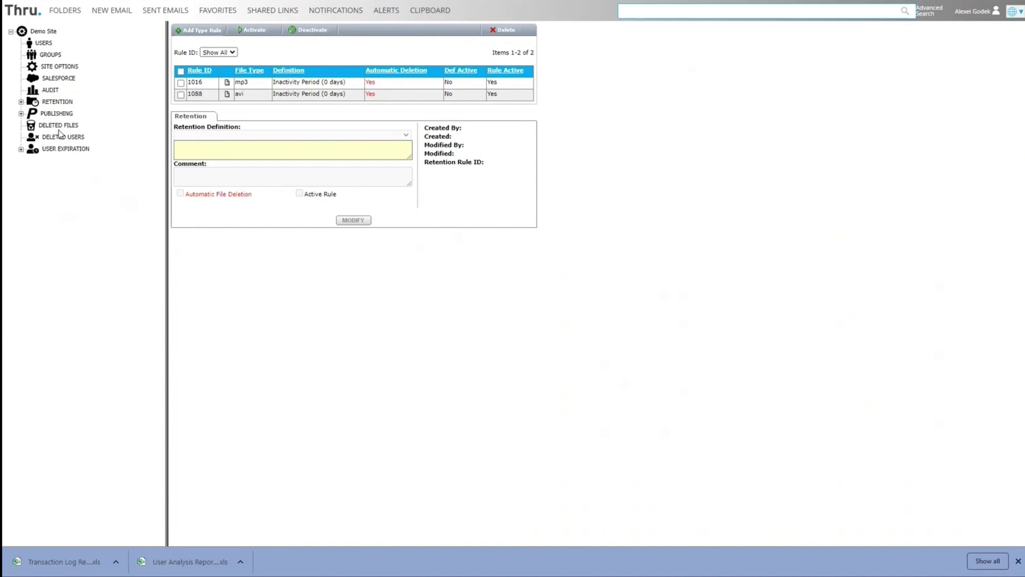
{"action": "left_click", "coordinate": [58, 126]}
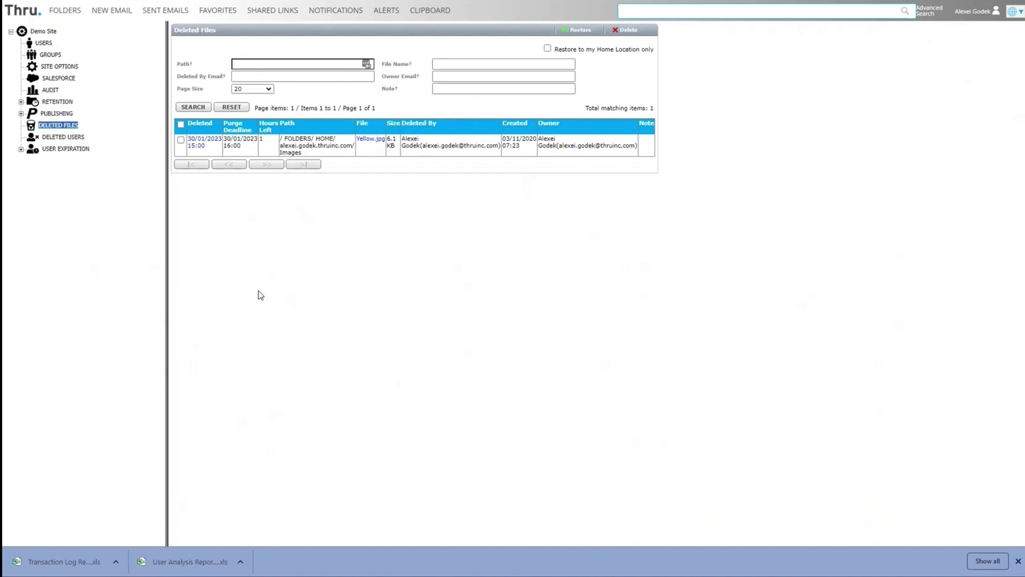
{"action": "left_click", "coordinate": [241, 154]}
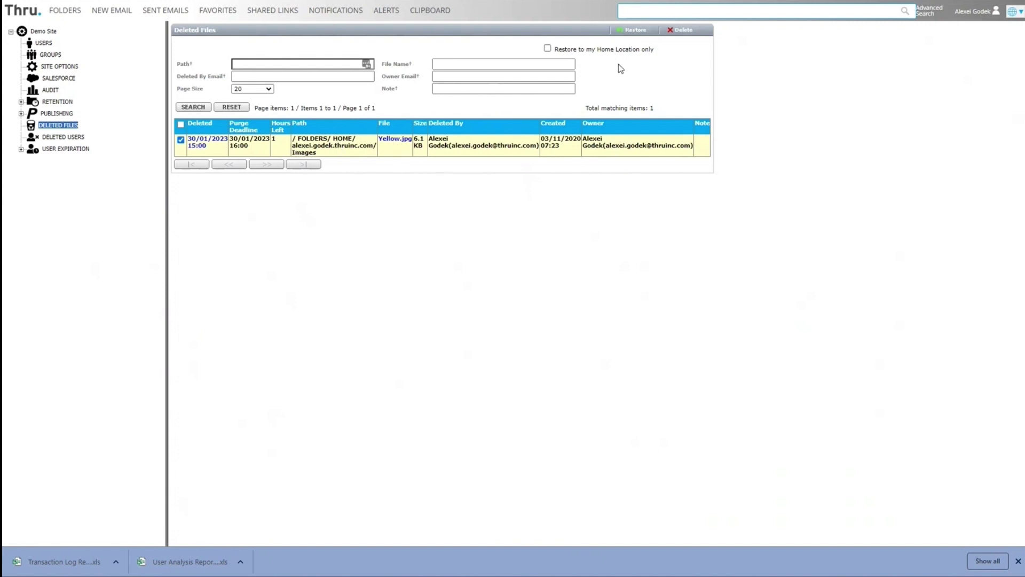
{"action": "left_click", "coordinate": [683, 33]}
{"action": "left_click", "coordinate": [31, 150]}
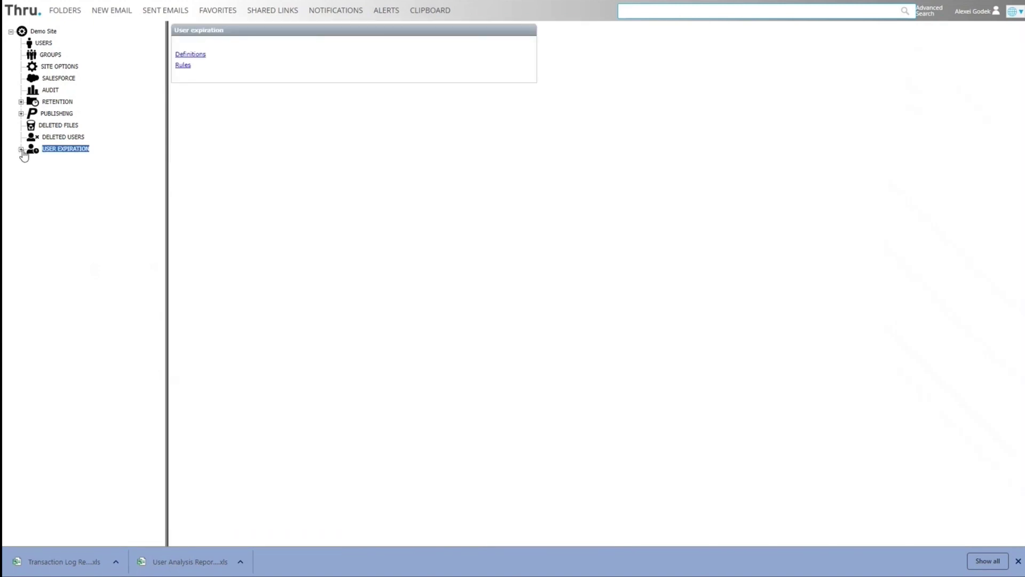
Browse expiration definitions and the Site, User Groups and Users rules, then reopen Definitions
{"action": "left_click", "coordinate": [21, 149]}
{"action": "left_click", "coordinate": [31, 173]}
{"action": "left_click", "coordinate": [51, 160]}
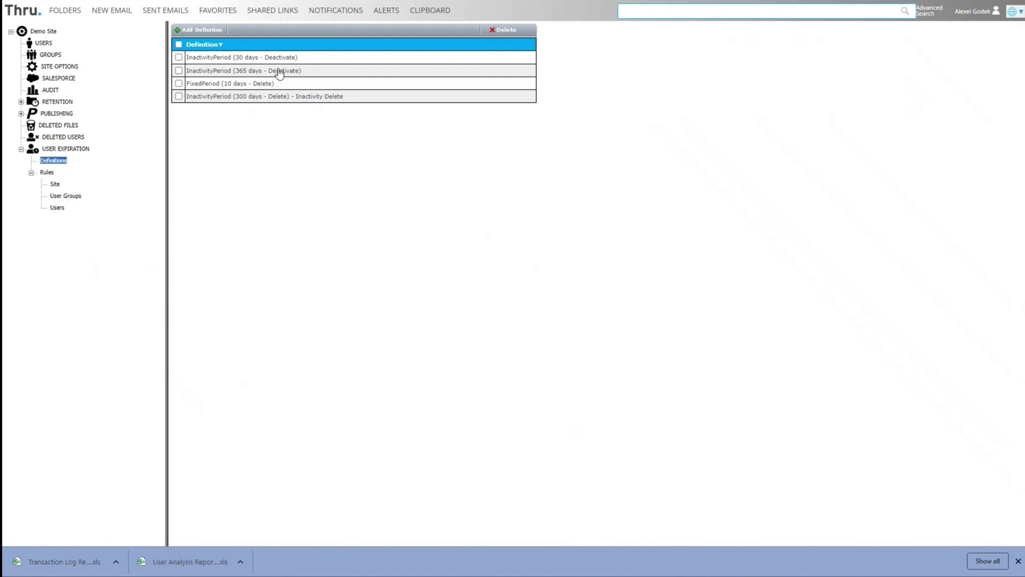
{"action": "left_click", "coordinate": [55, 184]}
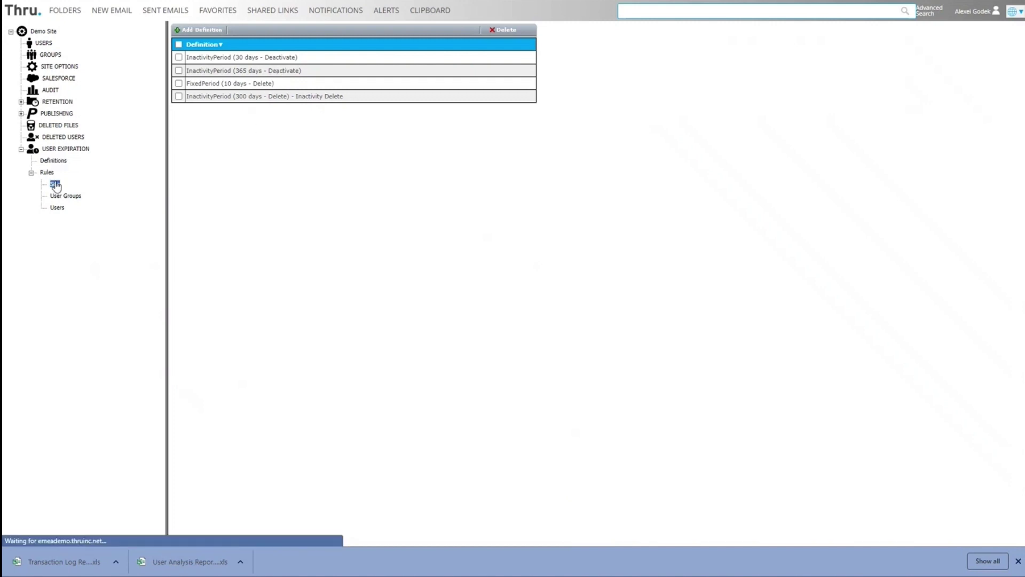
{"action": "left_click", "coordinate": [65, 197]}
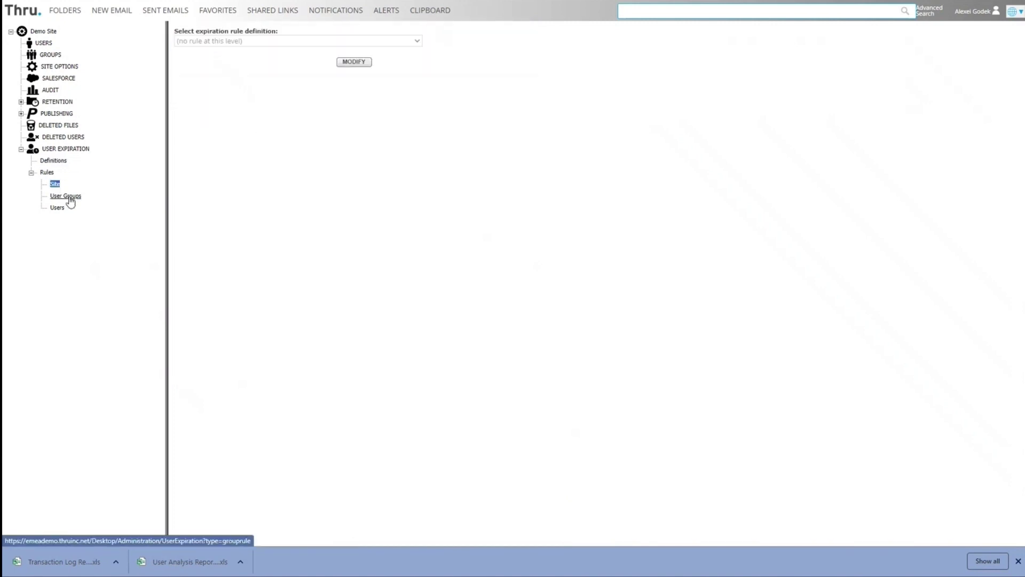
{"action": "left_click", "coordinate": [59, 207]}
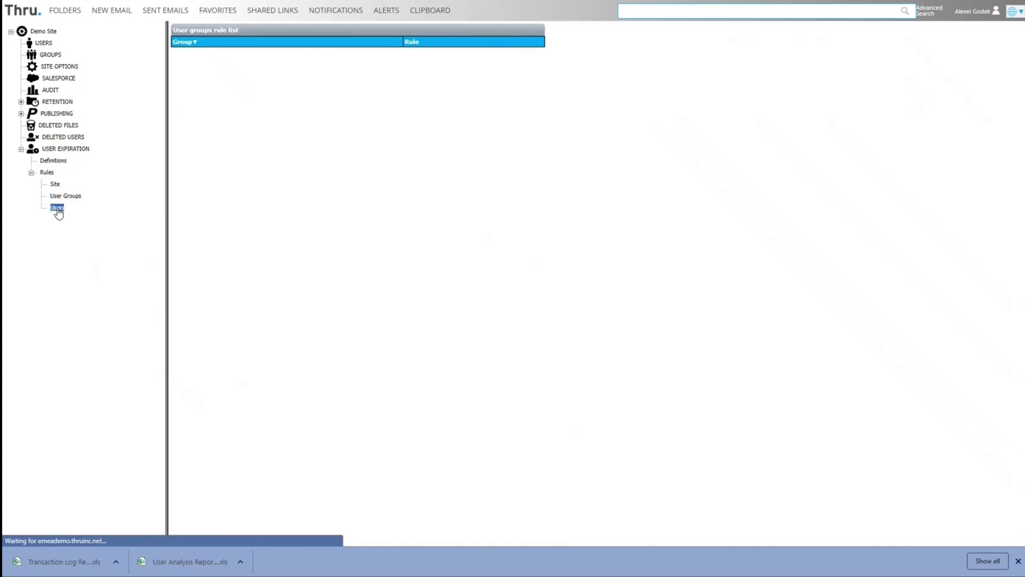
{"action": "left_click", "coordinate": [53, 161]}
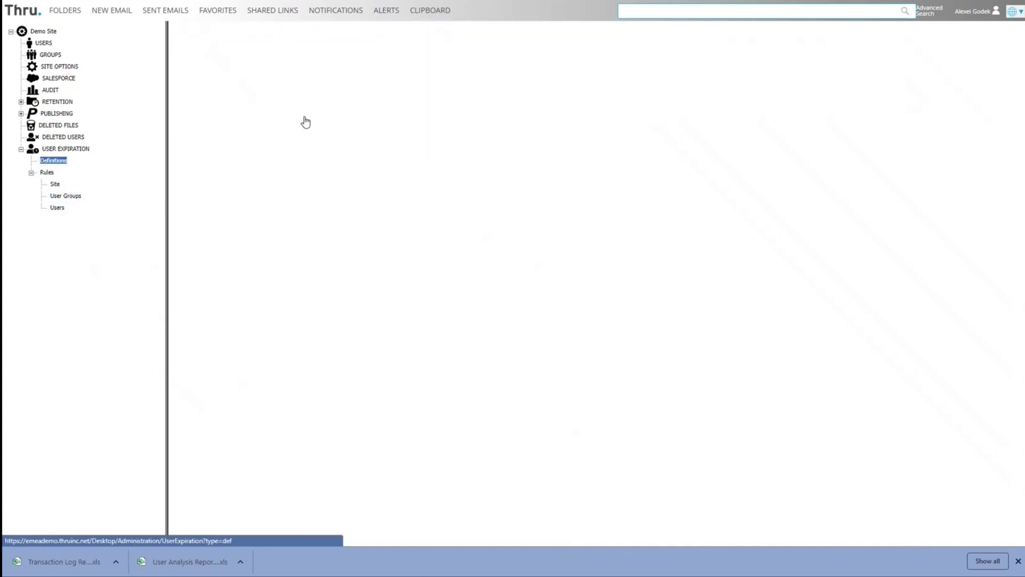